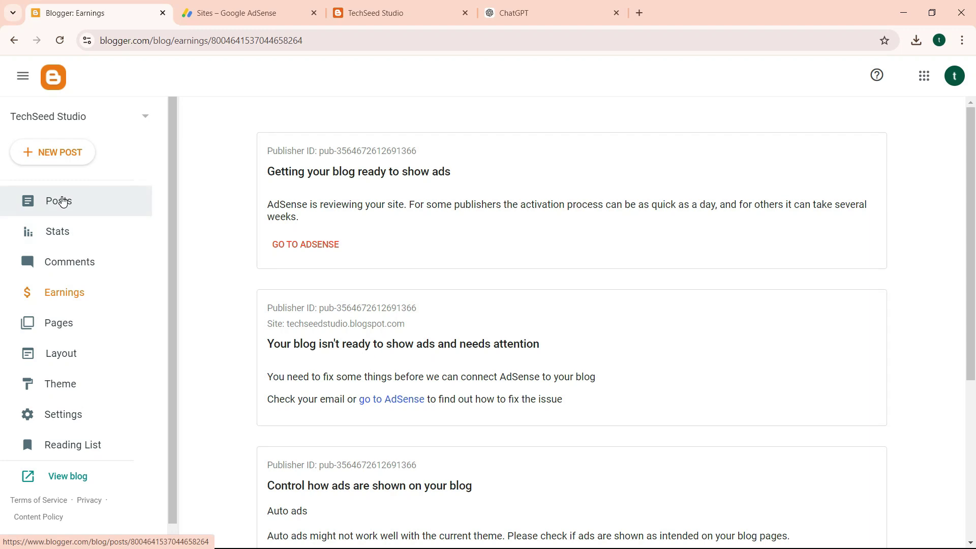
# Search Google for 'adsterra' in a new tab and open the Adsterra Advertising Network result.
pyautogui.click(639, 13)
pyautogui.write('adsterr')
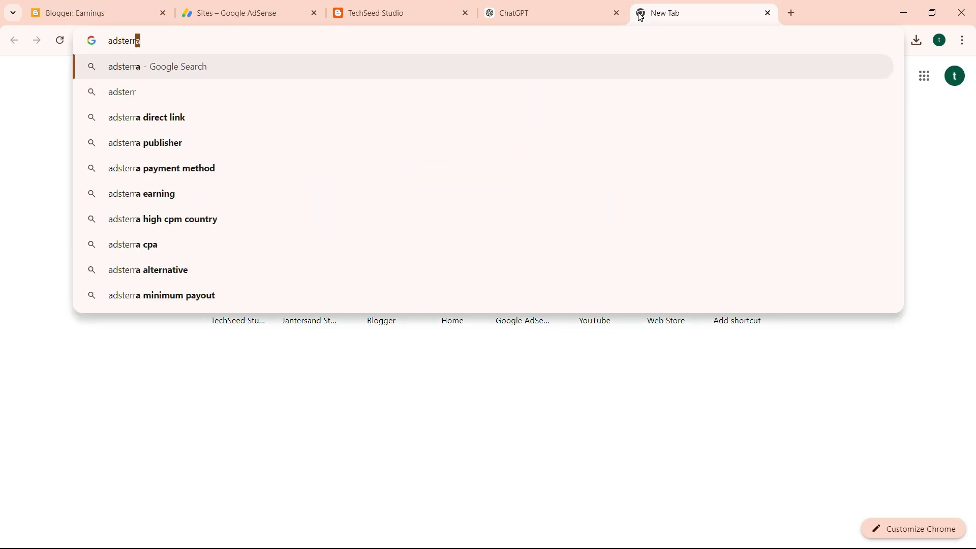
pyautogui.press('Return')
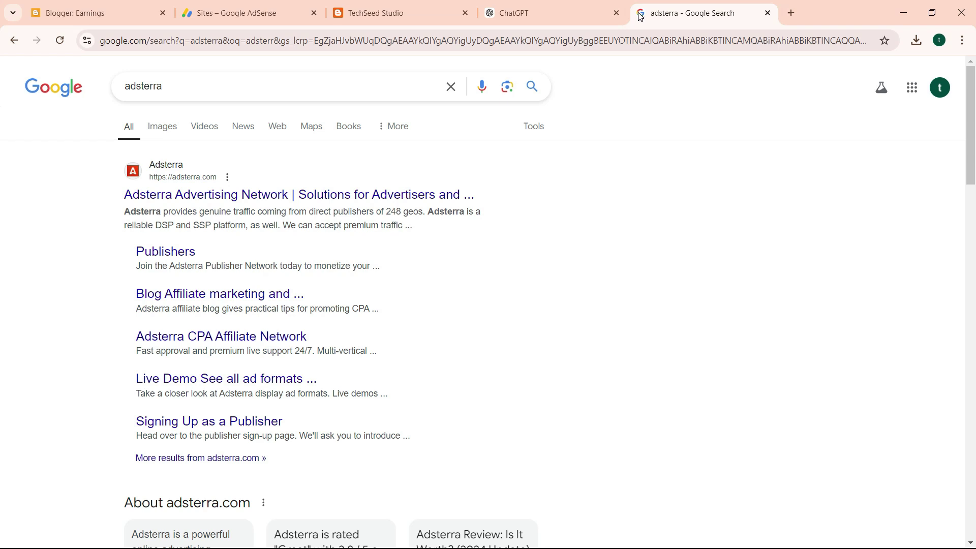
pyautogui.click(293, 200)
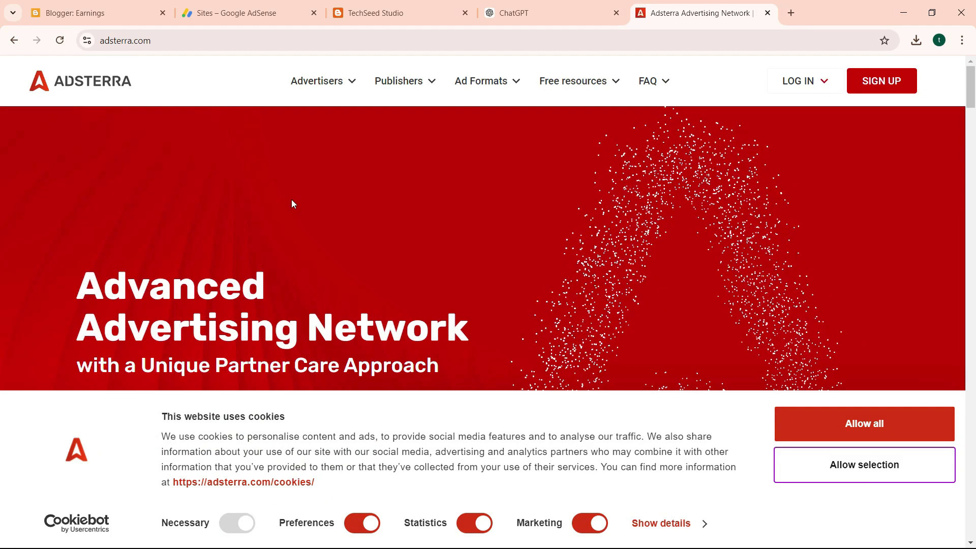
# Allow all Adsterra cookies and begin sign-up from the header's SIGN UP link.
pyautogui.click(843, 422)
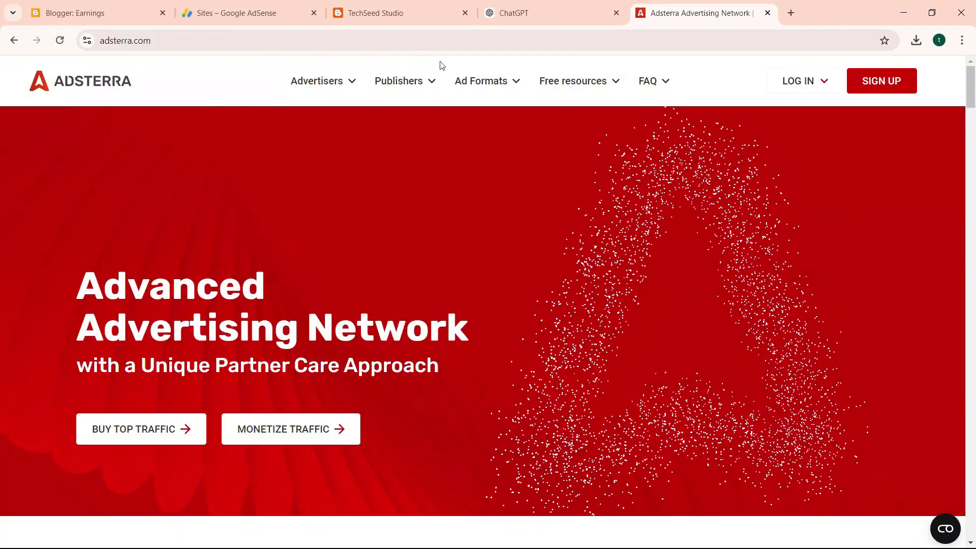
pyautogui.click(866, 83)
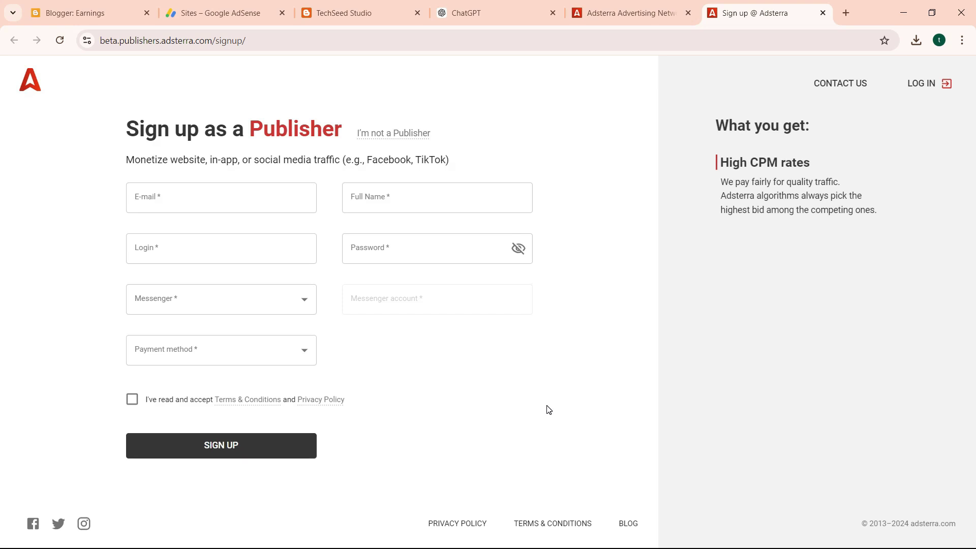
# Copy the Google account's e-mail address from Blogger and paste it into the E-mail field.
pyautogui.click(230, 199)
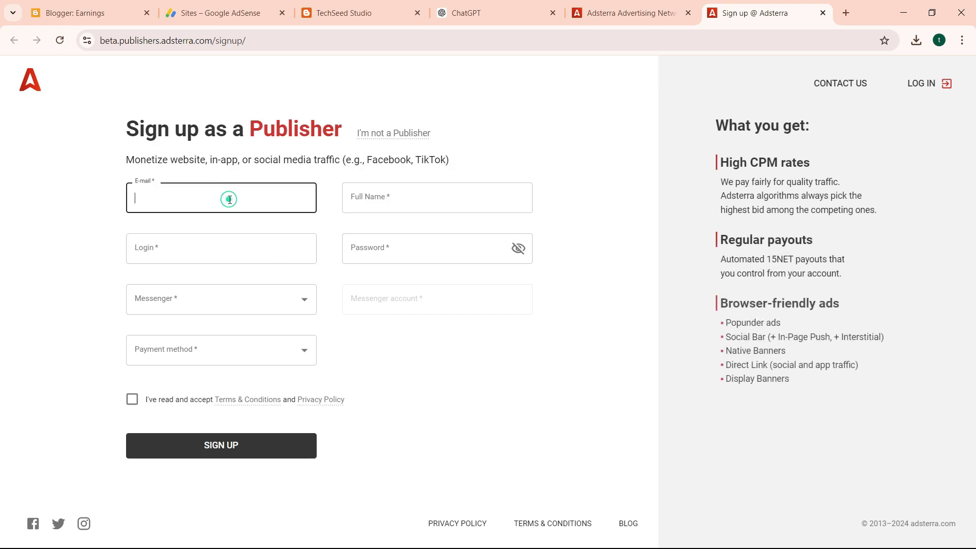
pyautogui.write('techseed')
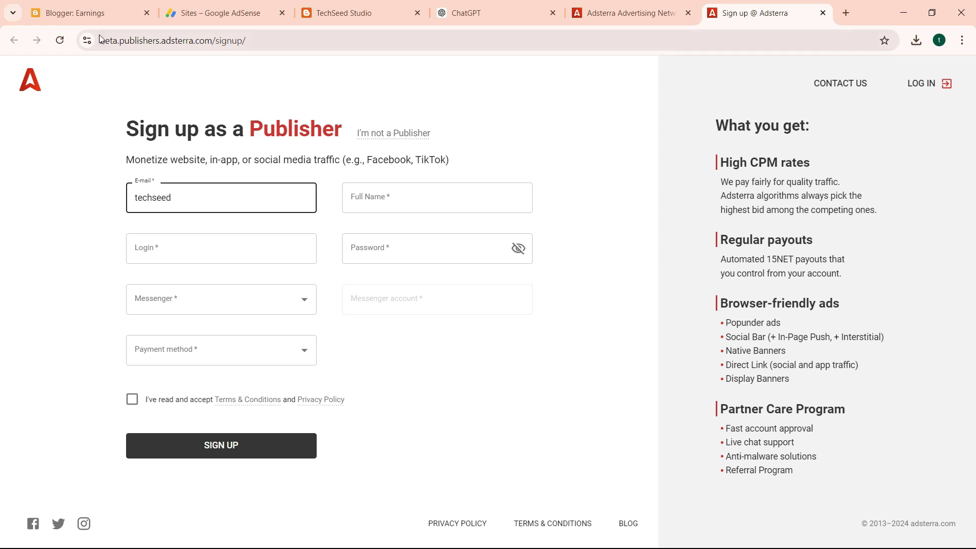
pyautogui.click(95, 12)
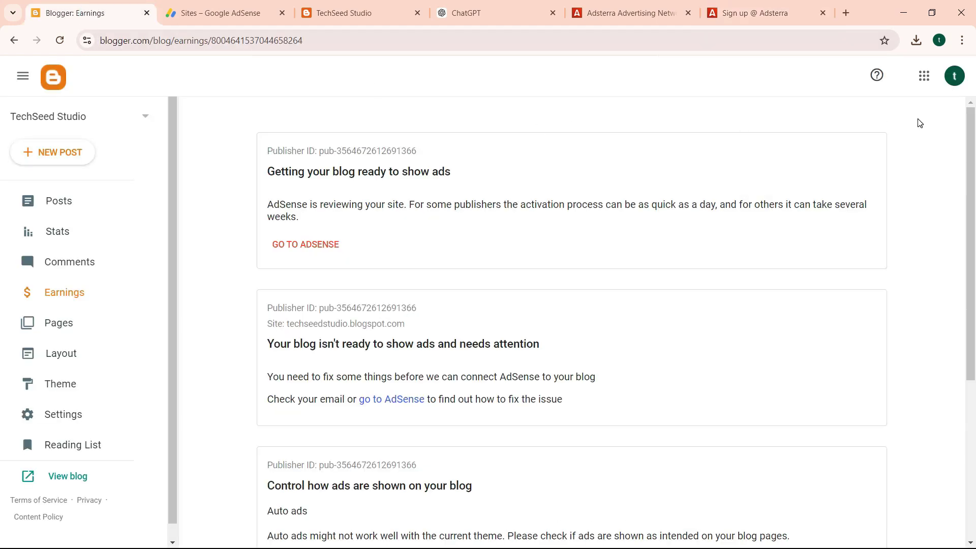
pyautogui.click(952, 79)
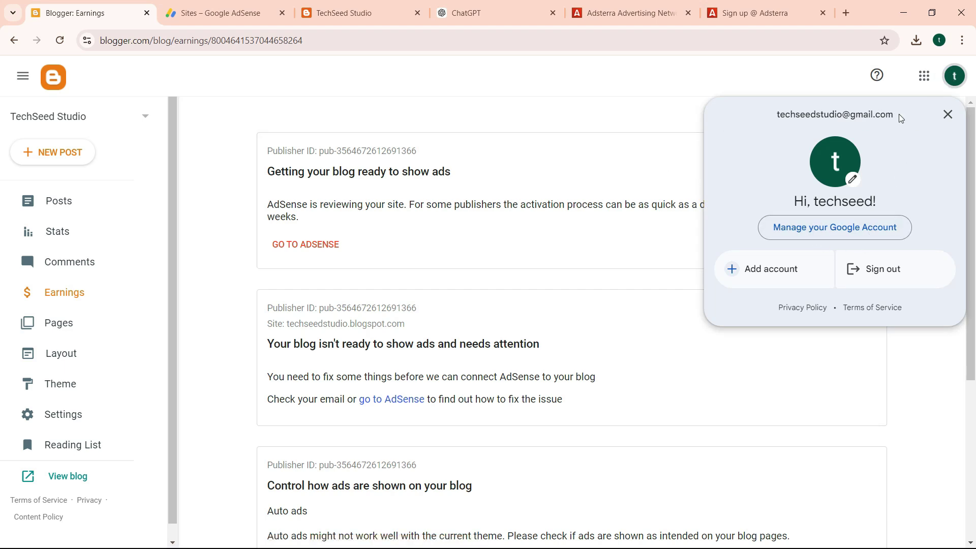
pyautogui.moveTo(902, 118); pyautogui.dragTo(775, 125)
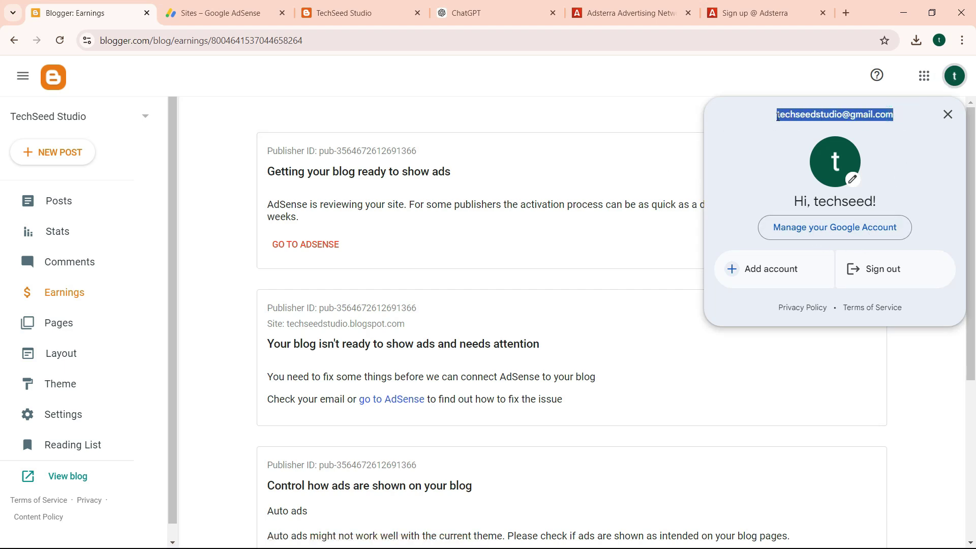
pyautogui.rightClick(781, 115)
pyautogui.click(639, 135)
pyautogui.click(740, 16)
pyautogui.doubleClick(249, 181)
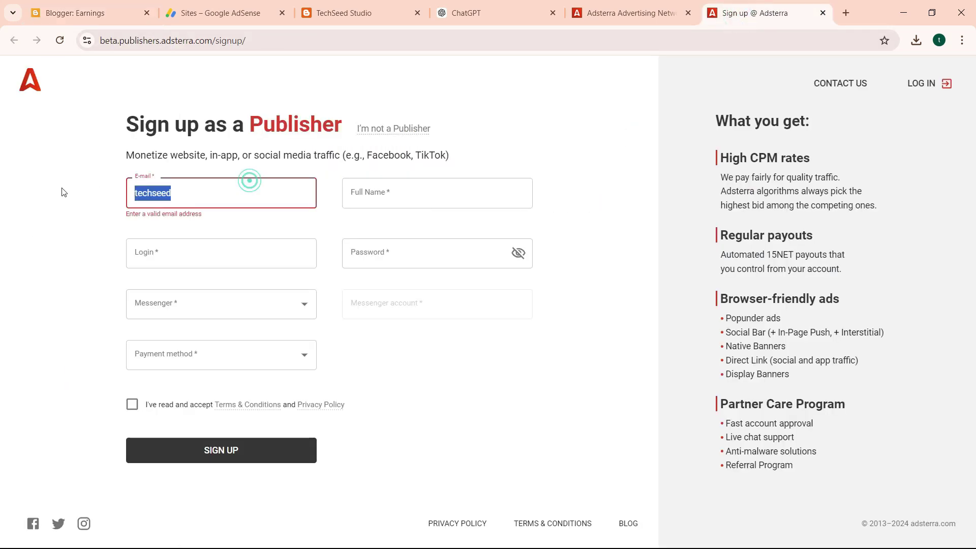
pyautogui.hotkey('ctrl', 'v')
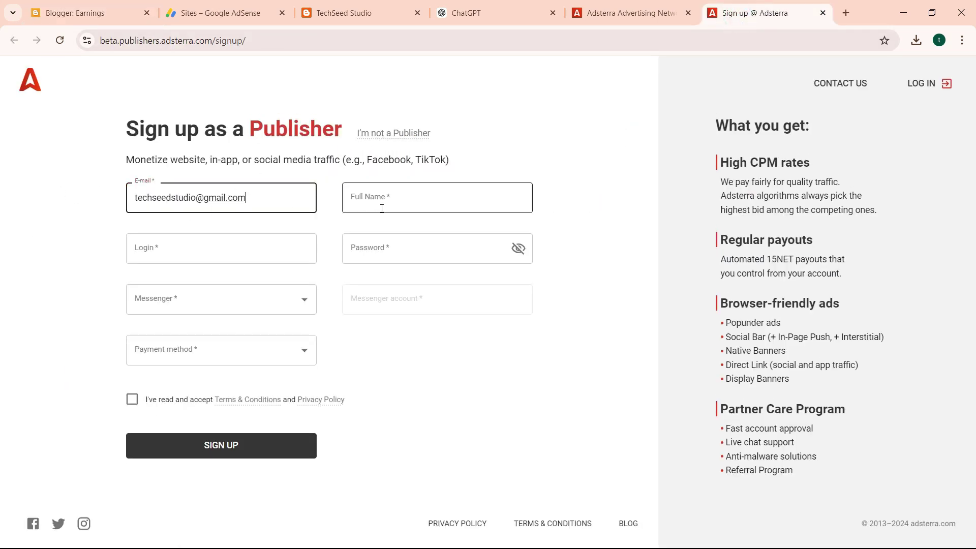
# Fill in the Full Name, Login and Password fields, retyping the password.
pyautogui.click(382, 206)
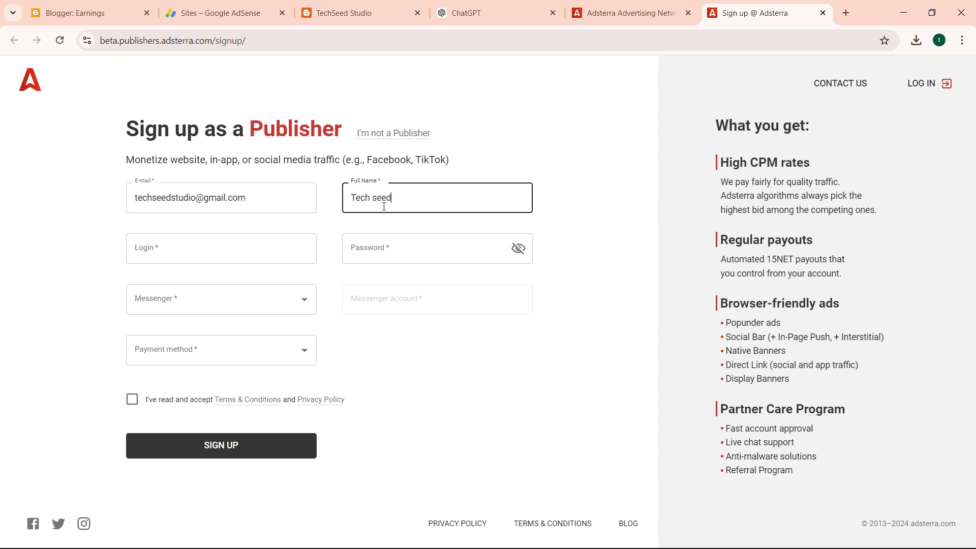
pyautogui.click(269, 248)
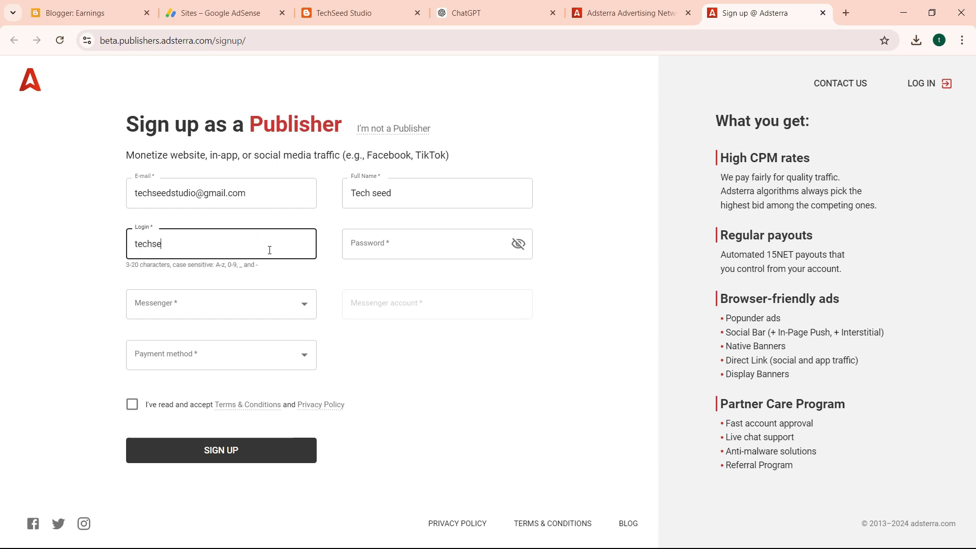
pyautogui.click(371, 243)
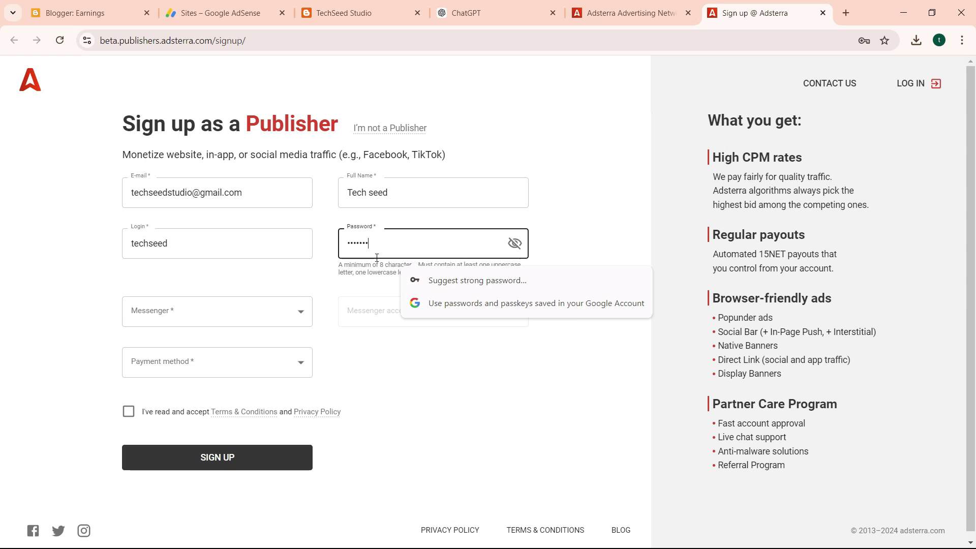
pyautogui.hotkey('ctrl', 'a')
pyautogui.press('BackSpace')
pyautogui.write('•••')
# Set the messenger to WhatsApp and enter the contact phone number.
pyautogui.click(213, 319)
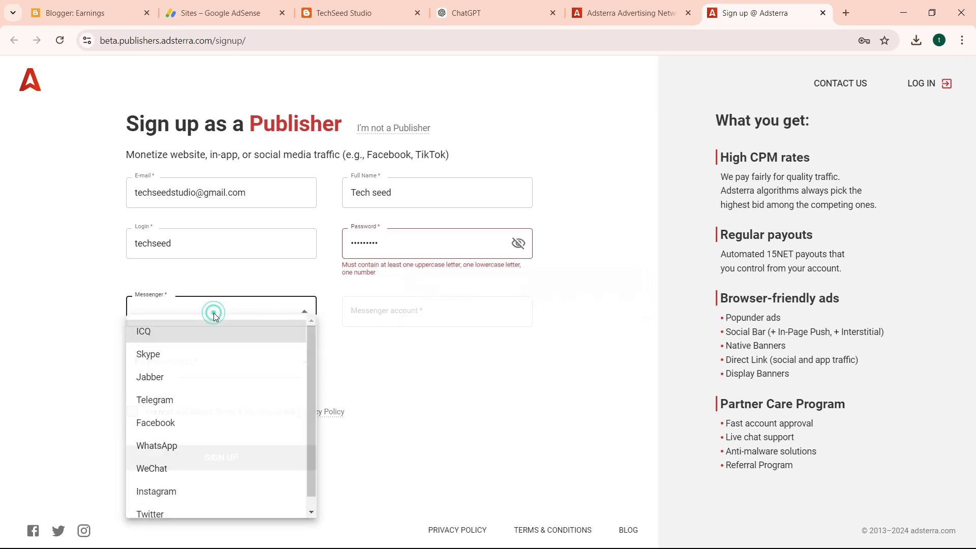
pyautogui.click(193, 363)
pyautogui.click(372, 313)
pyautogui.write('chegewam')
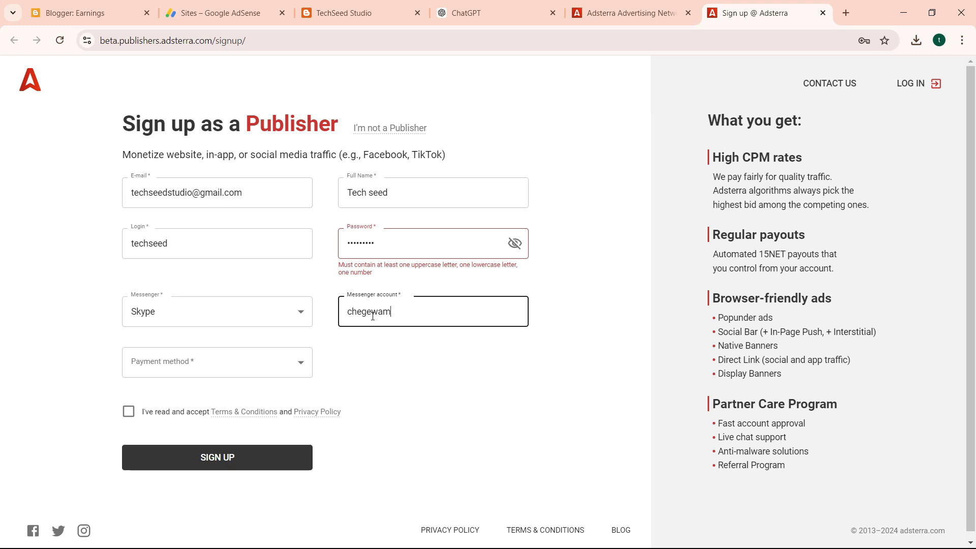
pyautogui.click(278, 309)
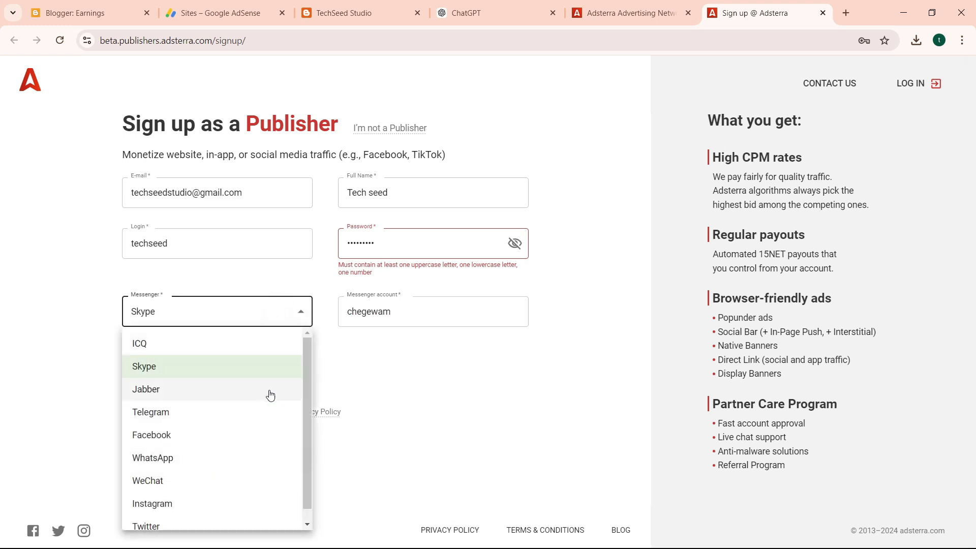
pyautogui.scroll(-1, 307, 427)
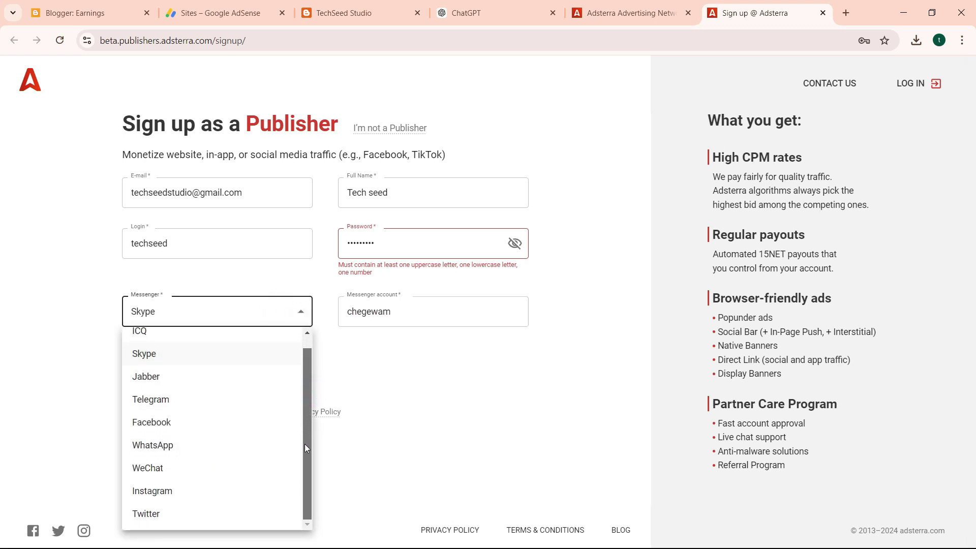
pyautogui.click(205, 448)
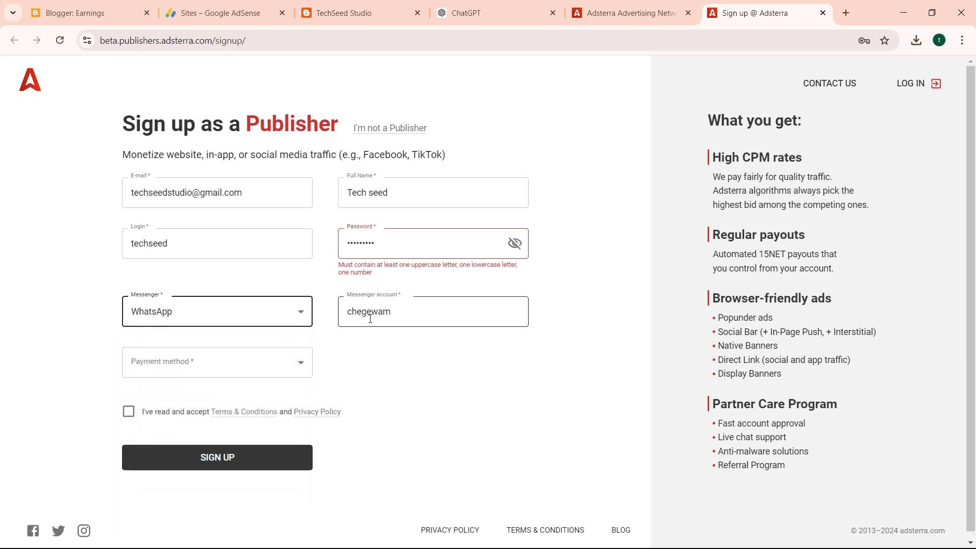
pyautogui.doubleClick(393, 313)
pyautogui.press('BackSpace')
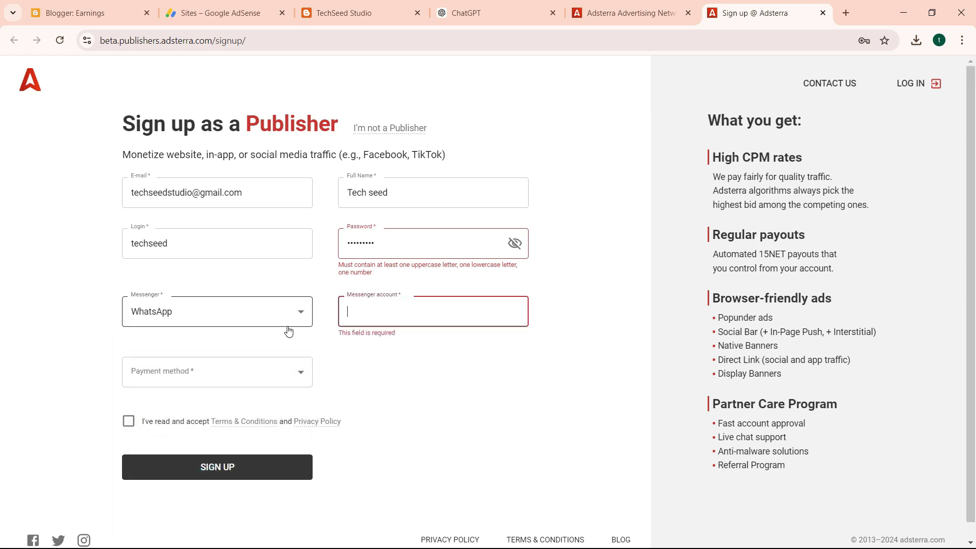
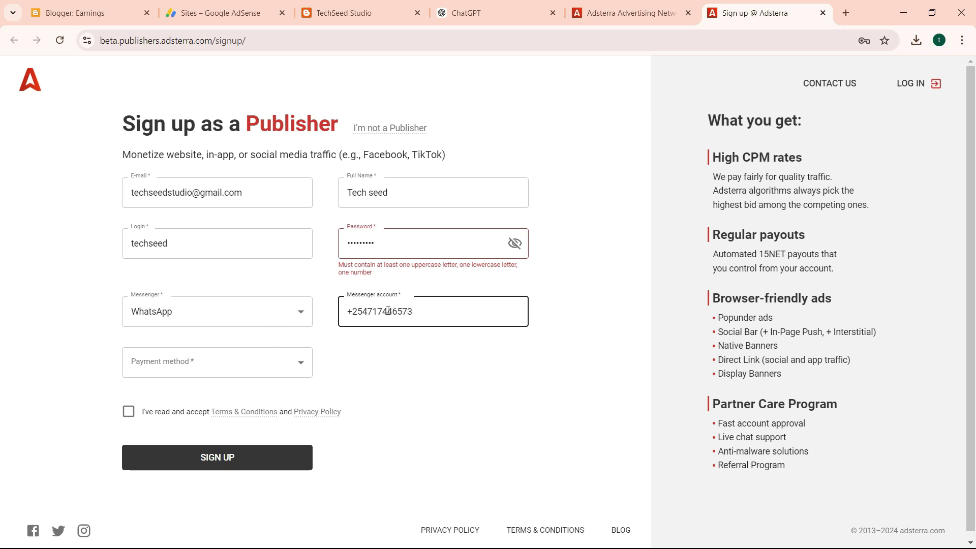
# Append the digit 1 to the password, select PayPal as payment method, and accept the terms.
pyautogui.click(354, 241)
pyautogui.write('1')
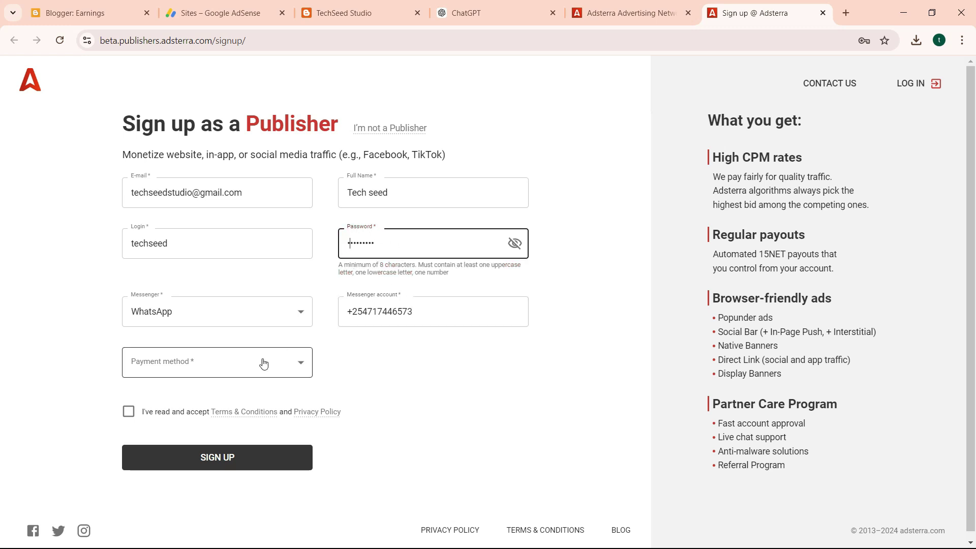
pyautogui.click(249, 373)
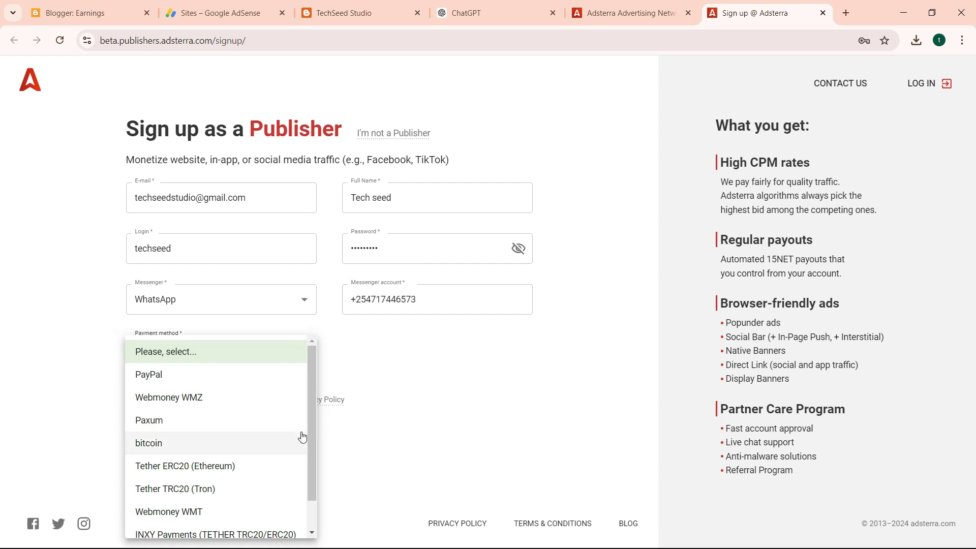
pyautogui.scroll(-1, 310, 401)
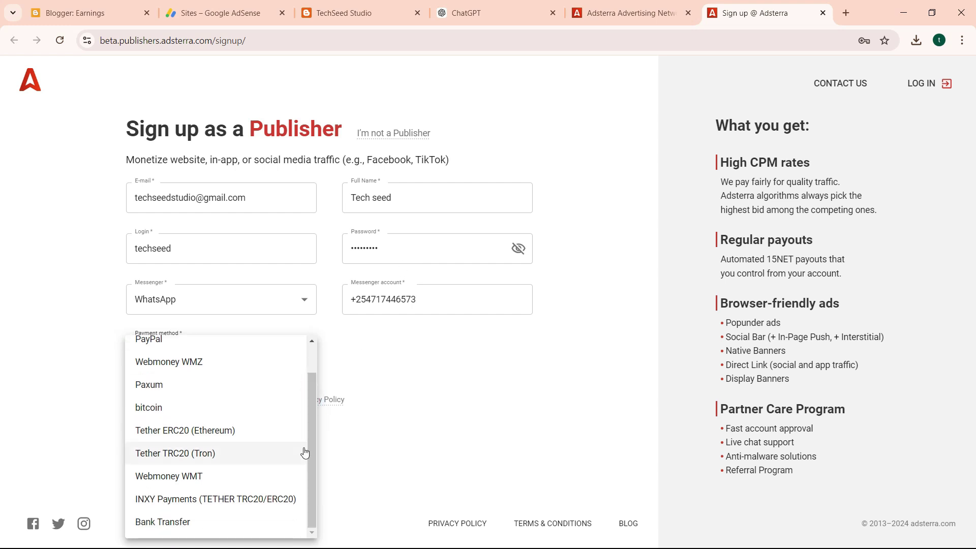
pyautogui.click(425, 385)
pyautogui.click(279, 357)
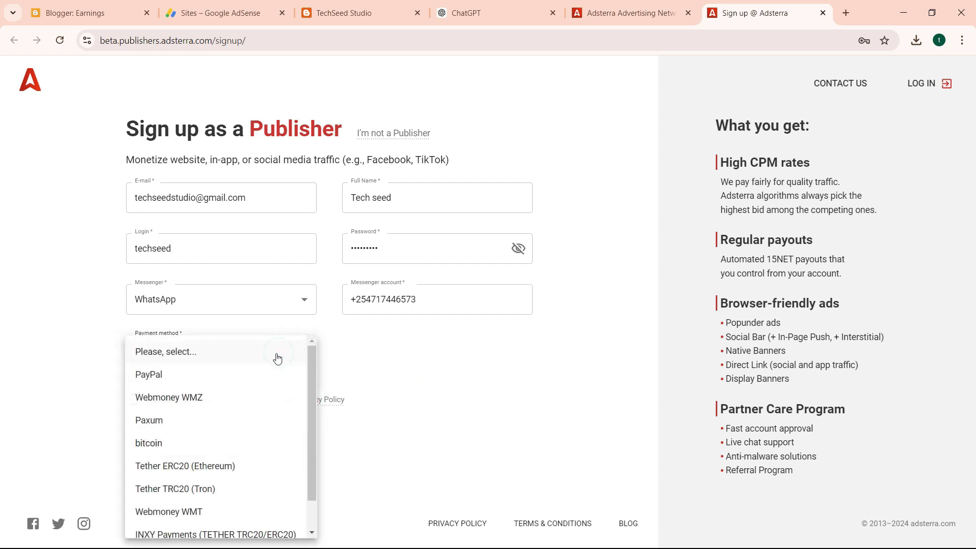
pyautogui.click(253, 375)
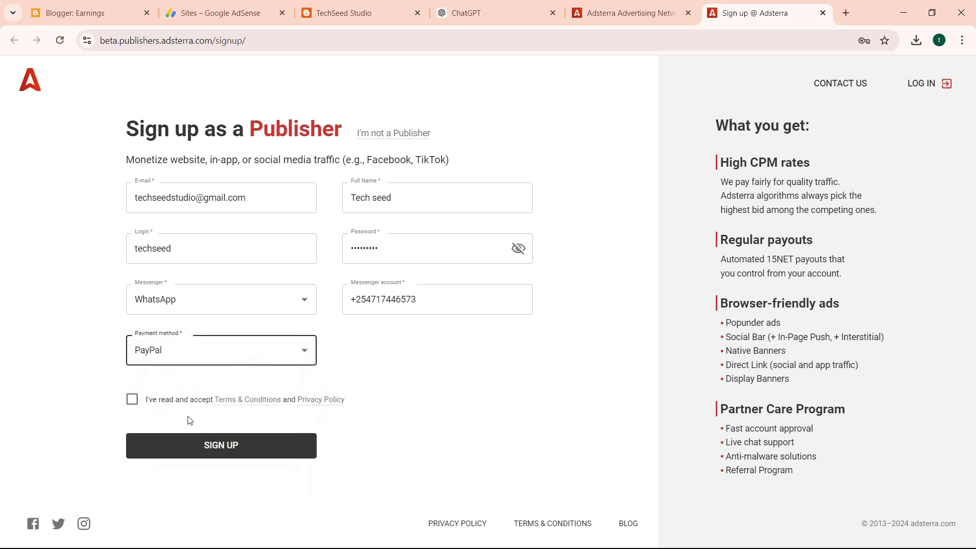
pyautogui.click(132, 400)
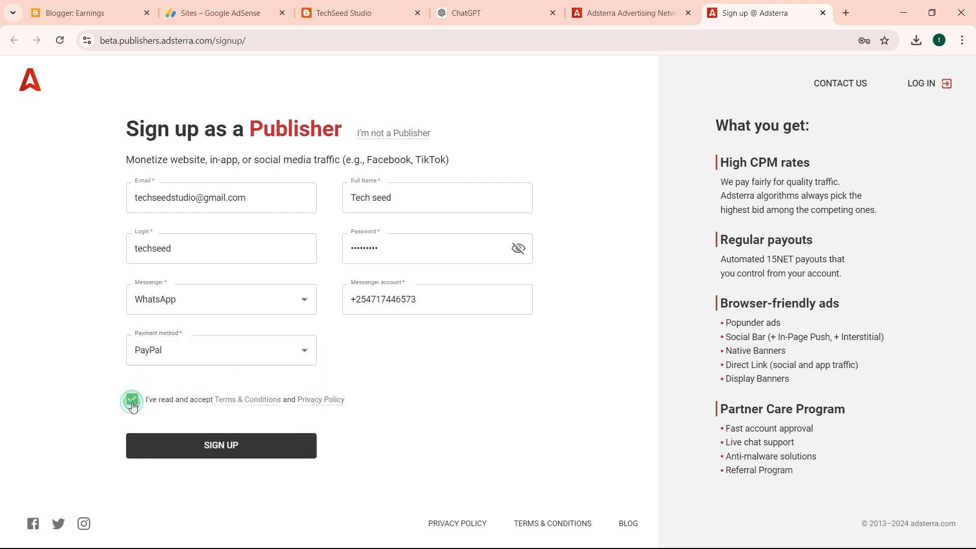
pyautogui.click(254, 452)
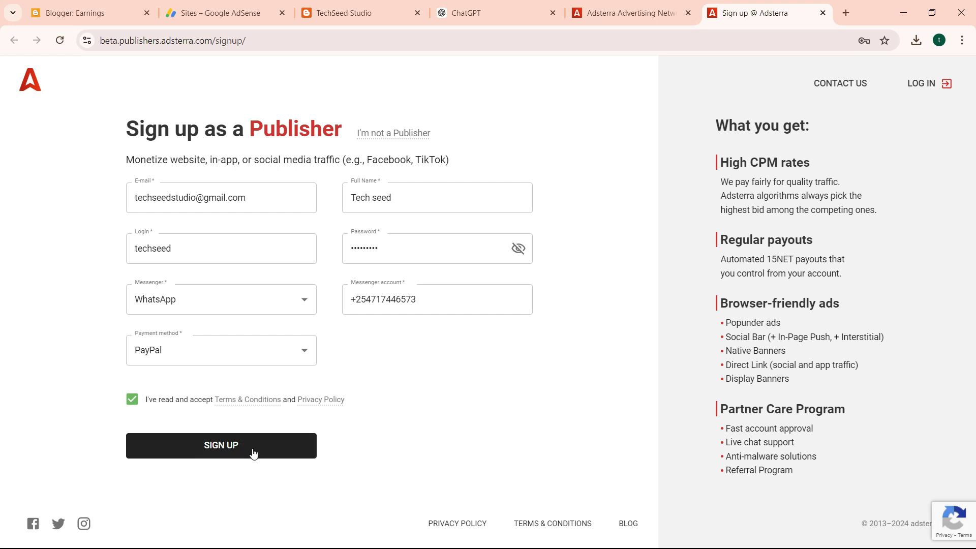
# Submit the publisher registration and decline Chrome's offer to save the password.
pyautogui.click(253, 452)
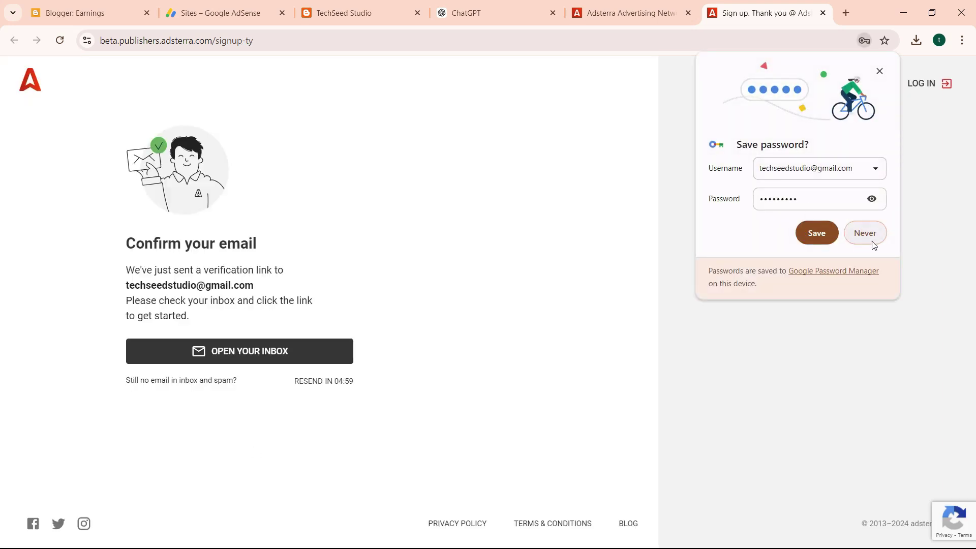
pyautogui.click(866, 241)
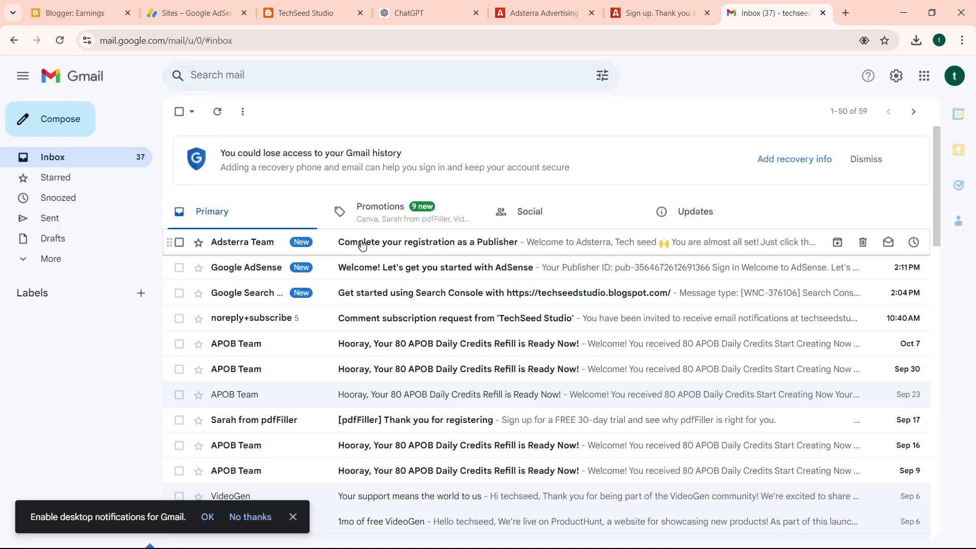
# Open Adsterra's 'Complete your registration as a Publisher' email and check the Social and Primary tabs.
pyautogui.click(356, 242)
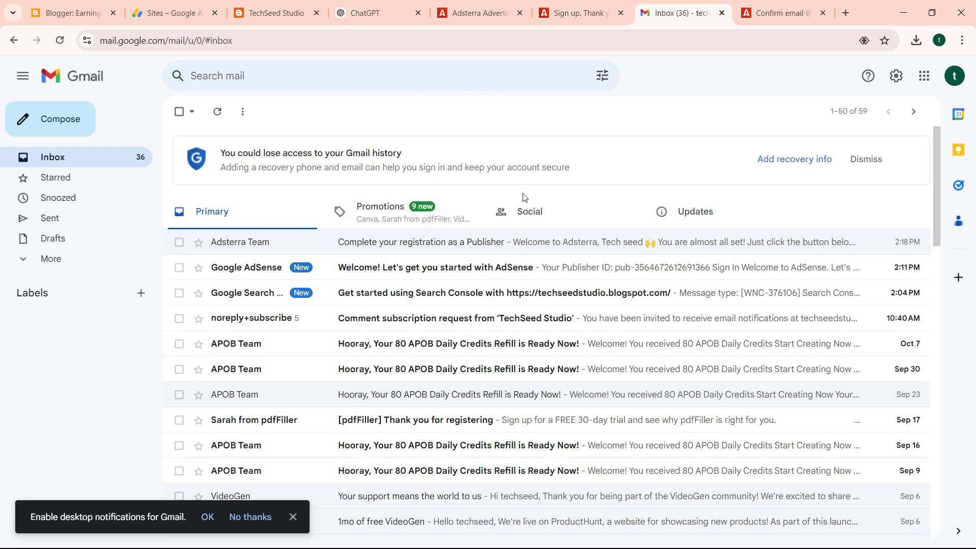
pyautogui.click(526, 209)
pyautogui.click(265, 205)
# Log in on the Adsterra publisher page with the account login and password.
pyautogui.click(795, 17)
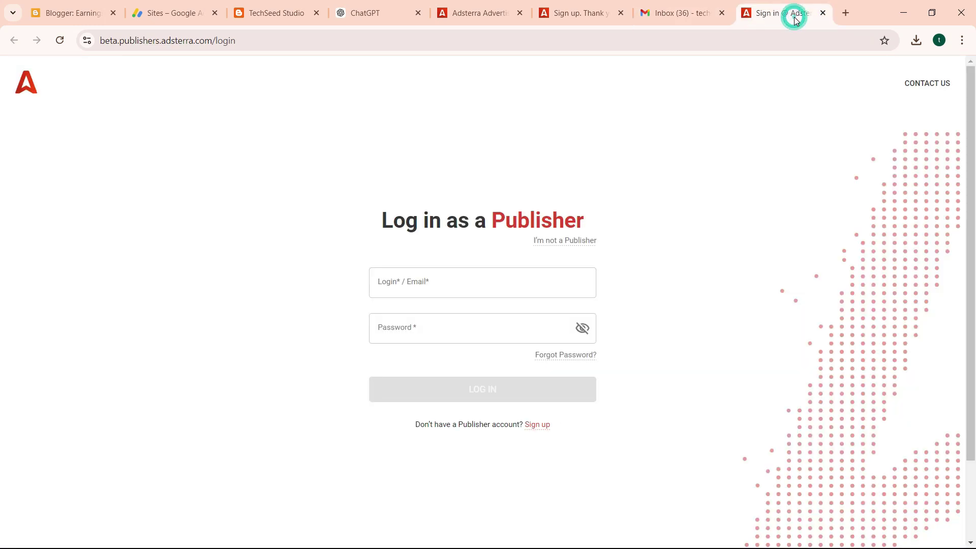
pyautogui.click(434, 285)
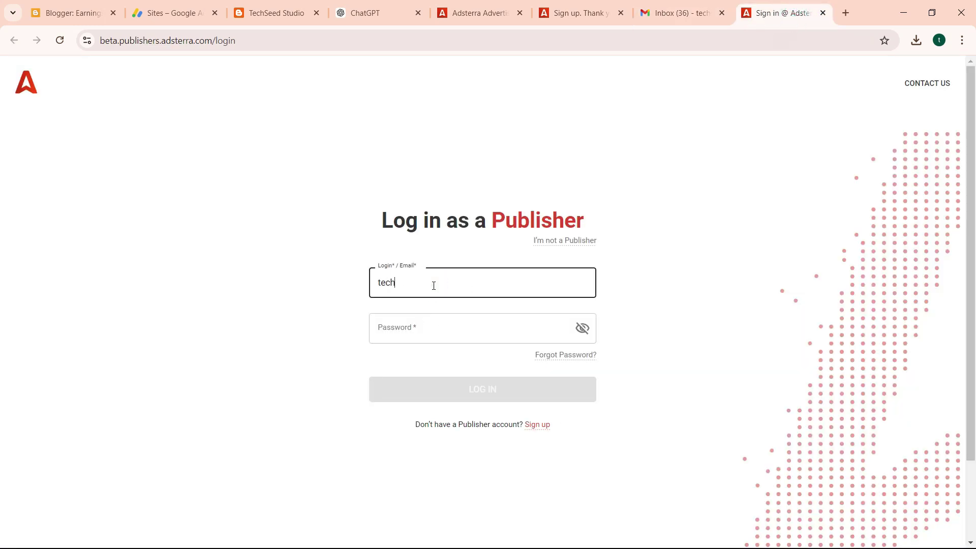
pyautogui.click(428, 330)
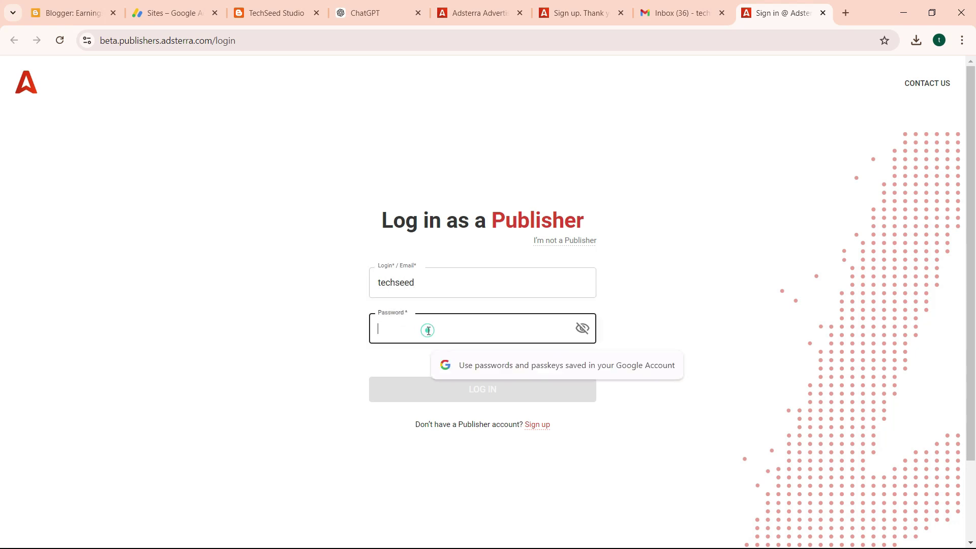
pyautogui.write('T')
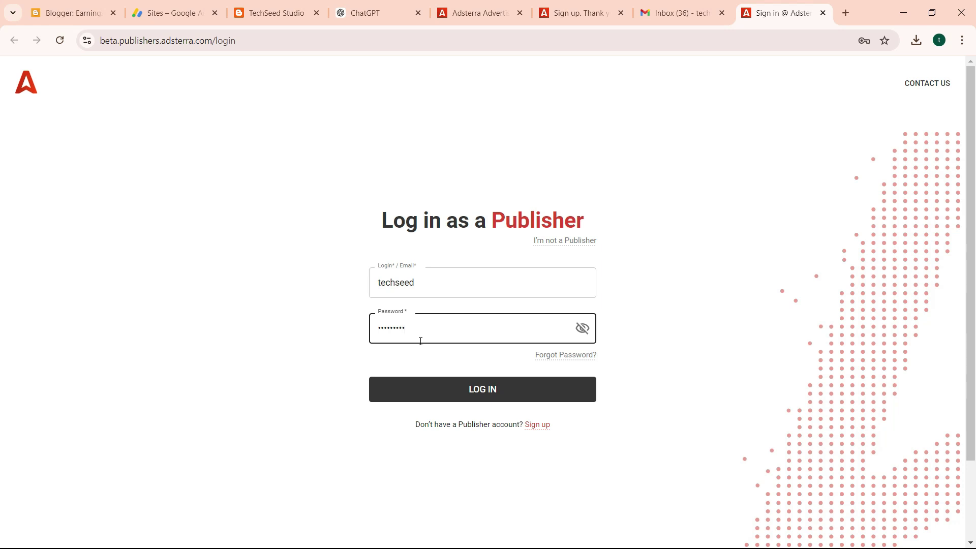
pyautogui.click(415, 384)
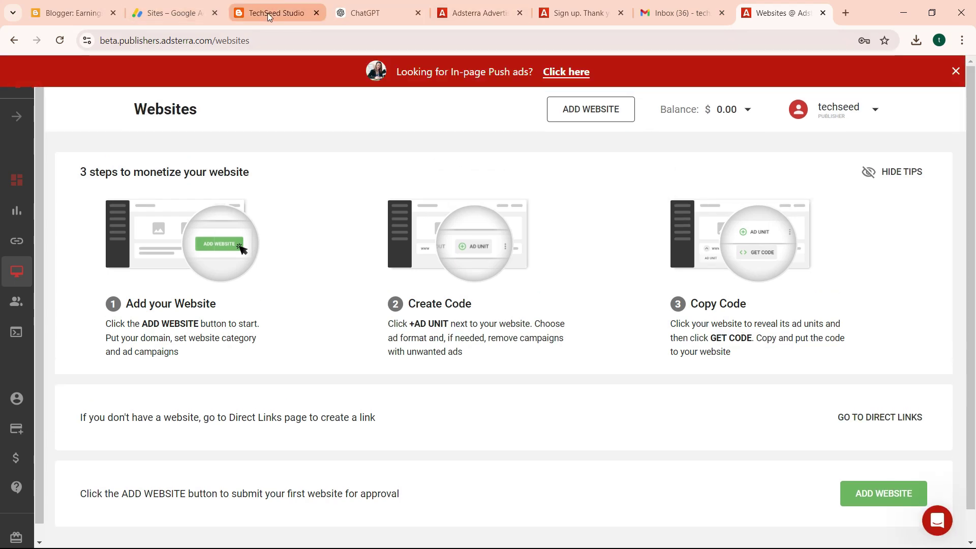
# Copy the TechSeed blog URL and paste it as the Website in a new Add Website form.
pyautogui.click(268, 15)
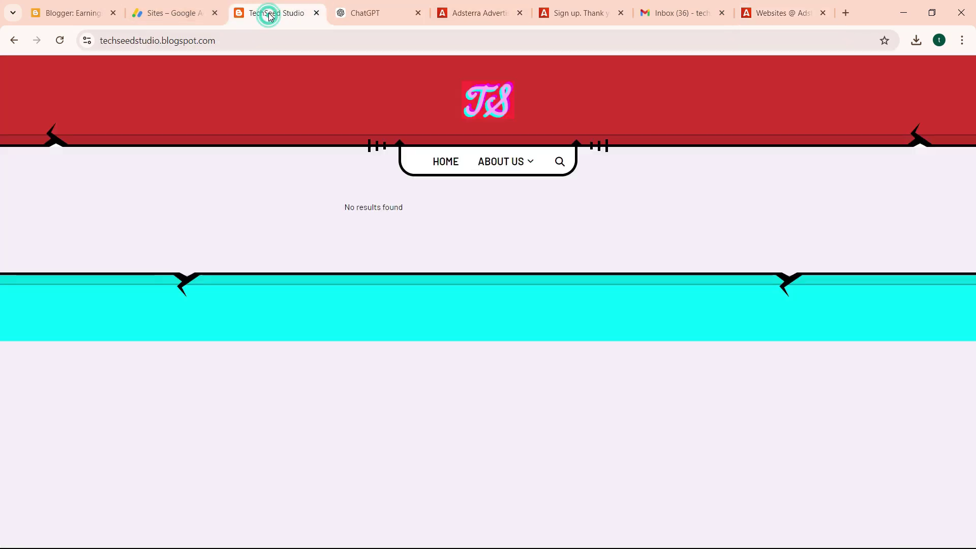
pyautogui.click(182, 44)
pyautogui.hotkey('ctrl', 'c')
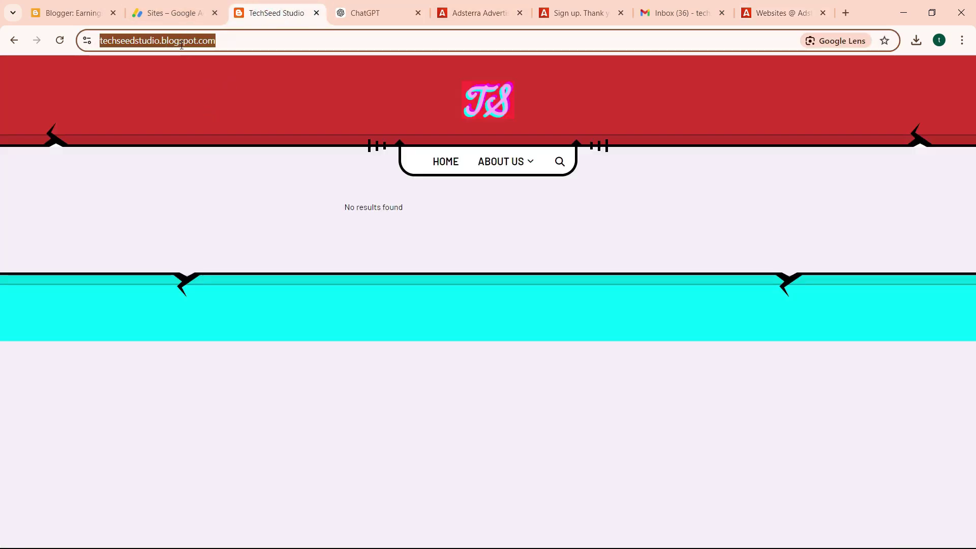
pyautogui.click(780, 9)
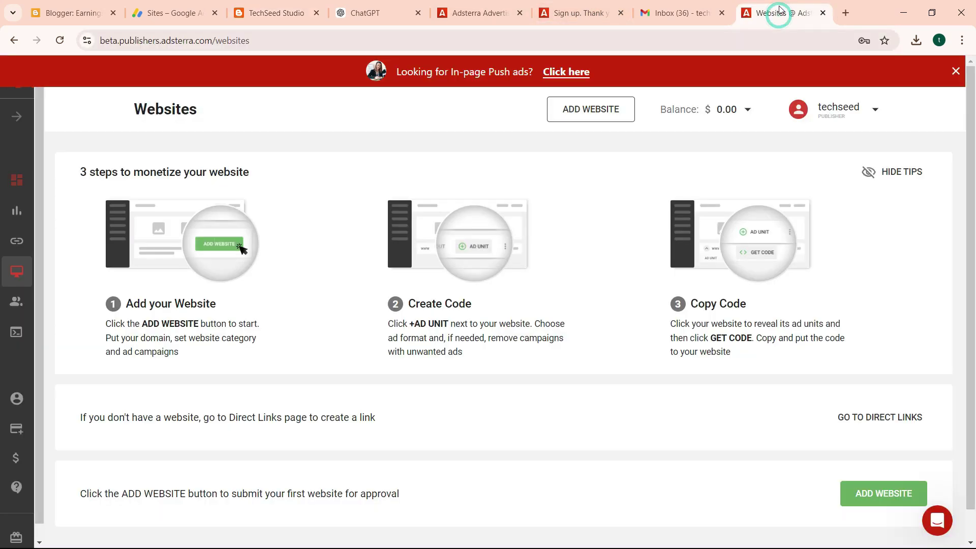
pyautogui.click(872, 494)
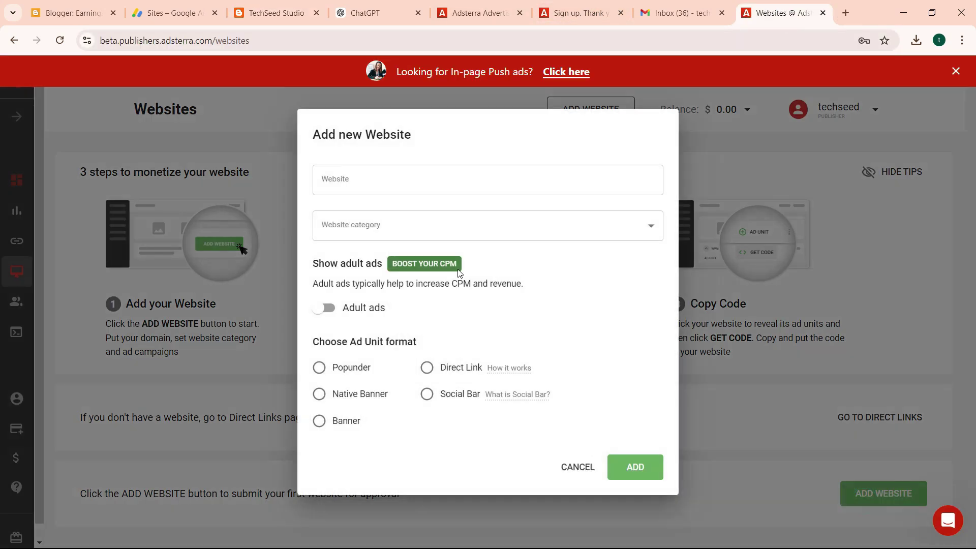
pyautogui.click(363, 172)
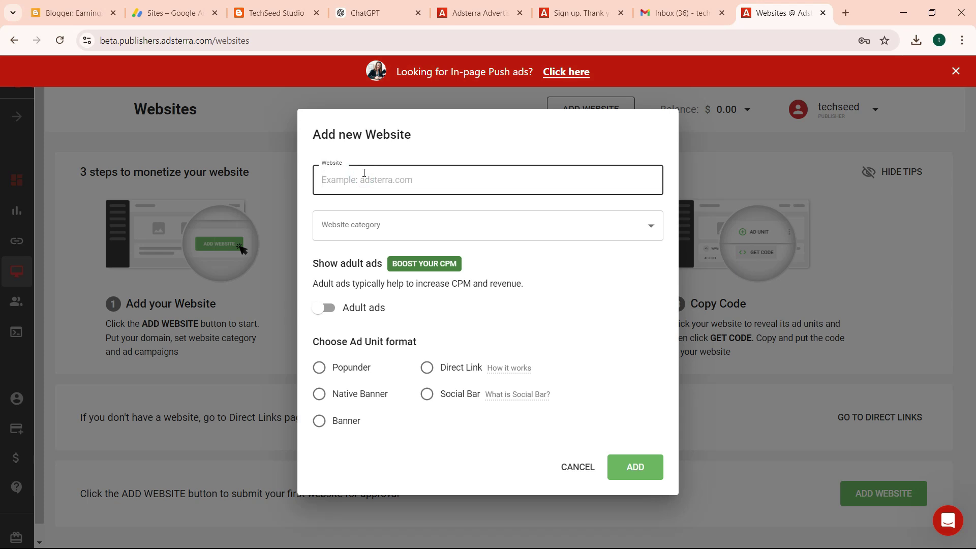
pyautogui.hotkey('ctrl', 'v')
# Choose category Other and the Native Banner format, then submit the website.
pyautogui.click(362, 222)
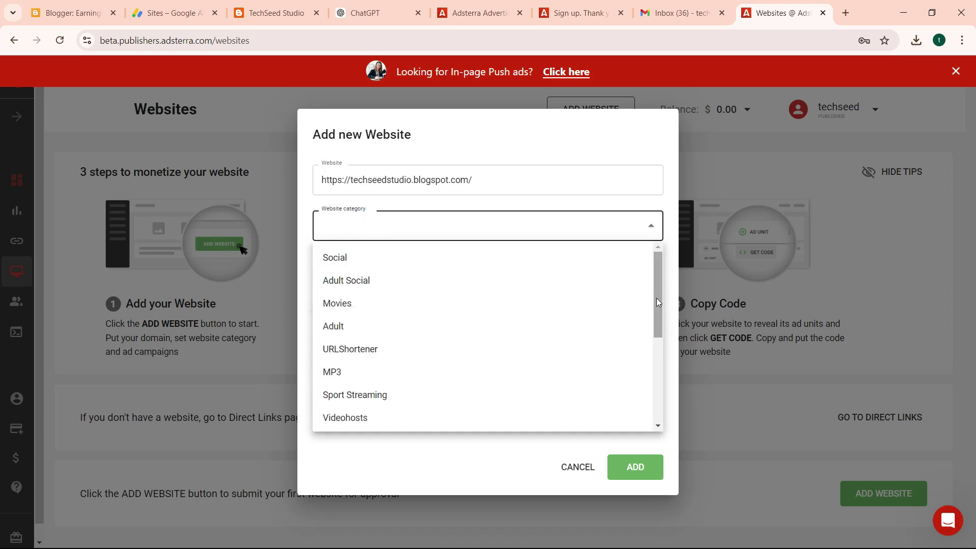
pyautogui.moveTo(657, 298); pyautogui.dragTo(655, 445)
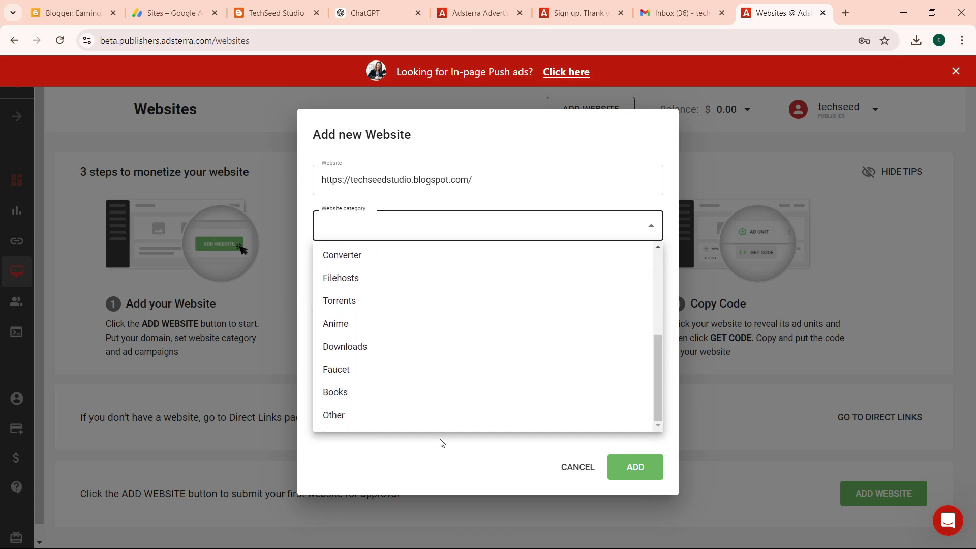
pyautogui.click(419, 416)
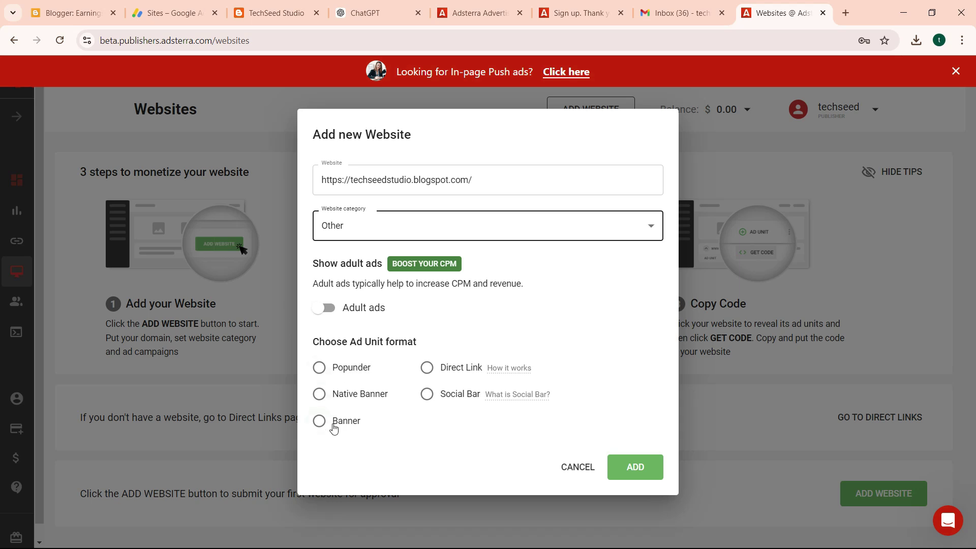
pyautogui.click(320, 394)
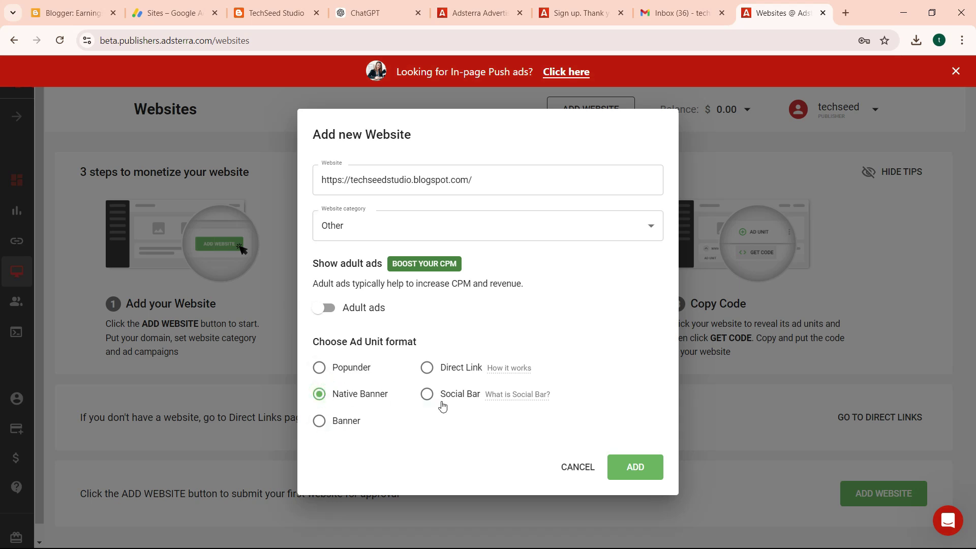
pyautogui.click(636, 468)
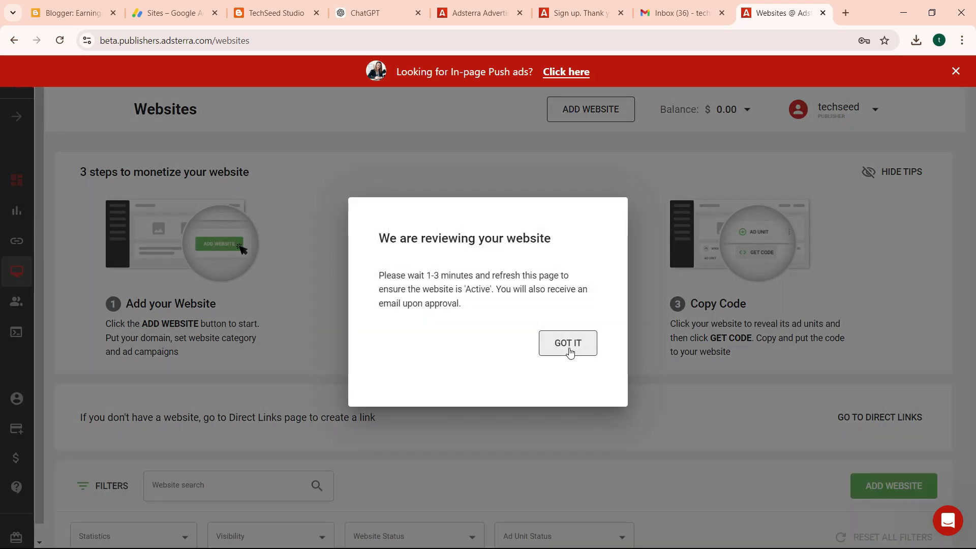
# Dismiss the review notice, reload the Websites list, and check Gmail's Primary inbox for approval.
pyautogui.click(568, 347)
pyautogui.scroll(-2, 5, 233)
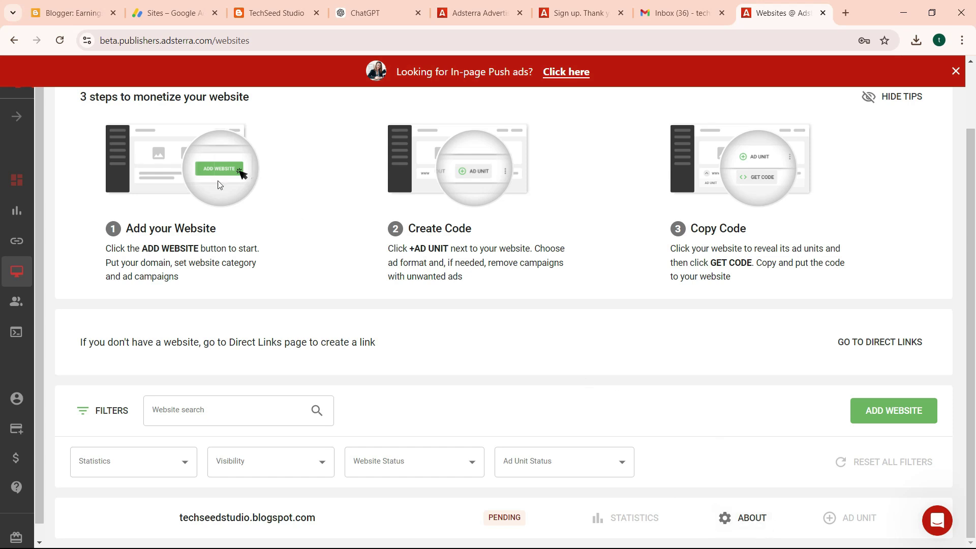
pyautogui.click(60, 41)
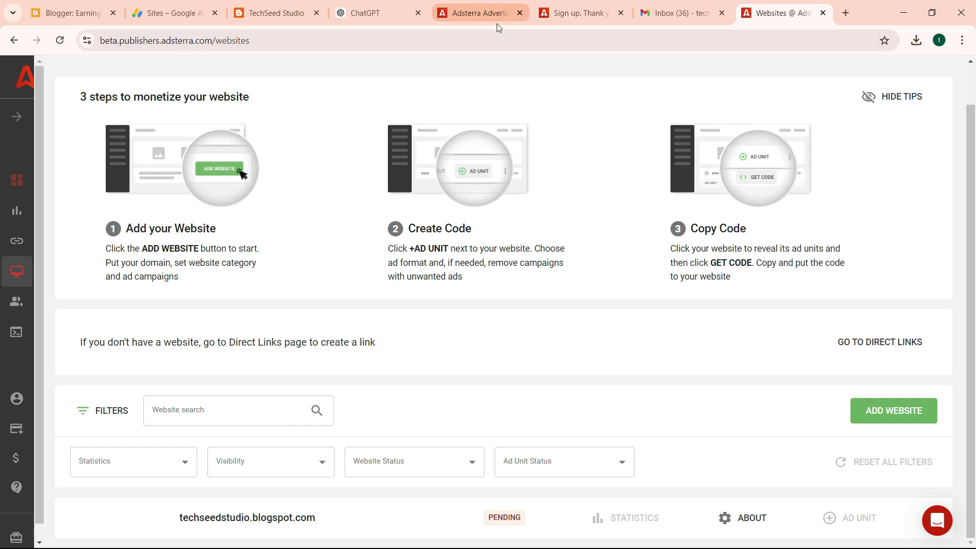
pyautogui.click(693, 18)
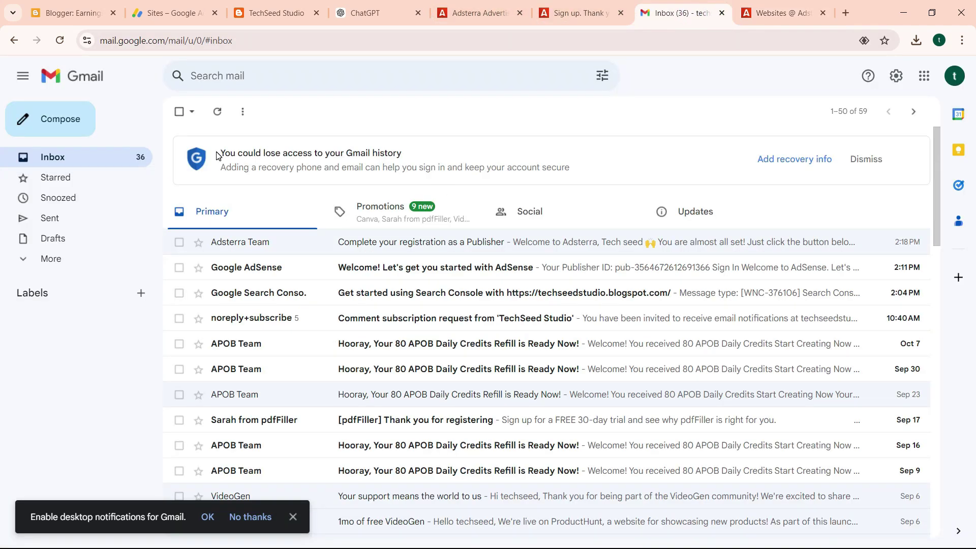
pyautogui.click(232, 218)
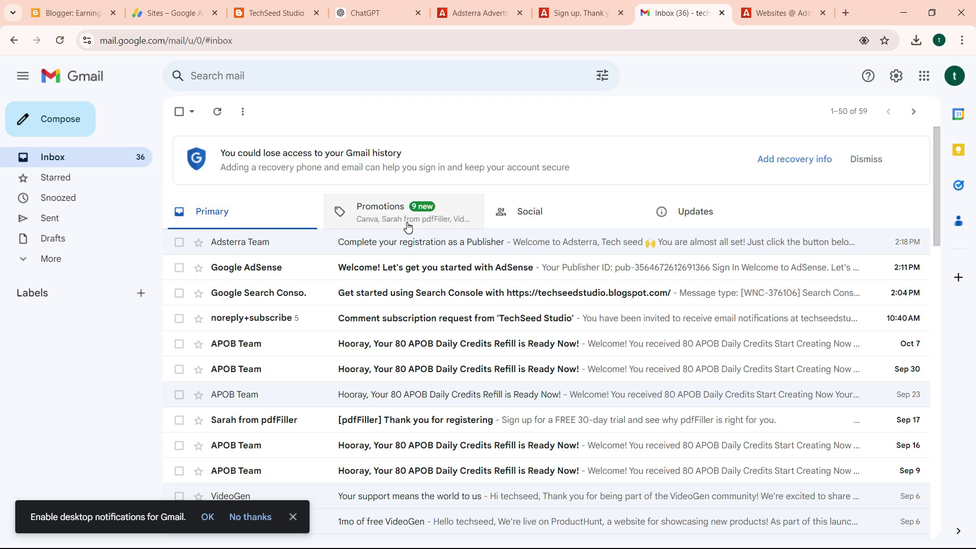
# Reload the Websites list and start an ad unit for the active techseedstudio.blogspot.com entry.
pyautogui.click(791, 15)
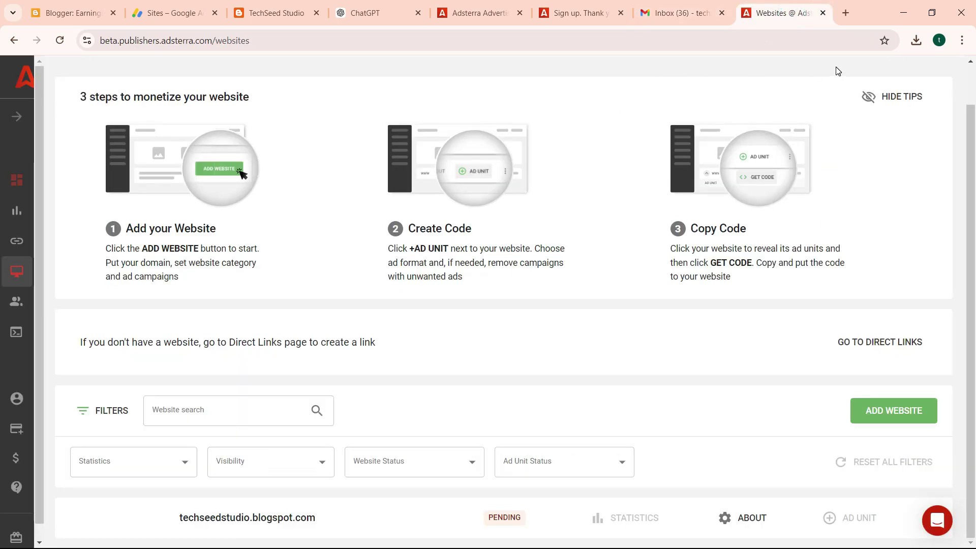
pyautogui.click(60, 41)
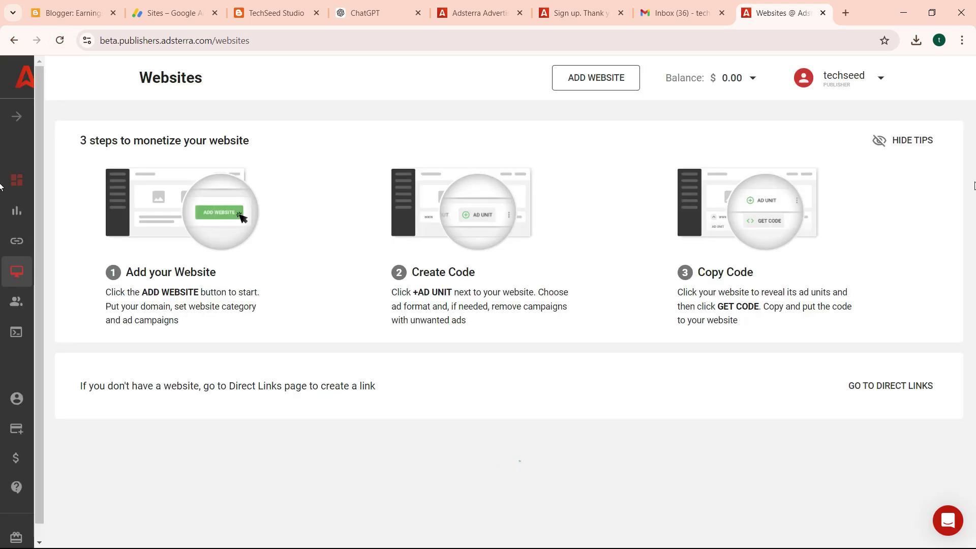
pyautogui.scroll(-3, 3, 206)
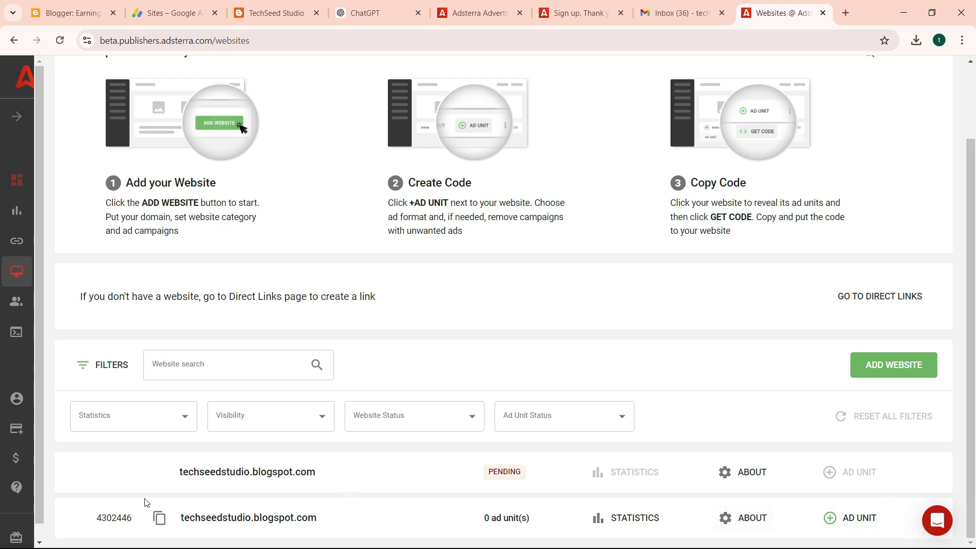
pyautogui.click(846, 516)
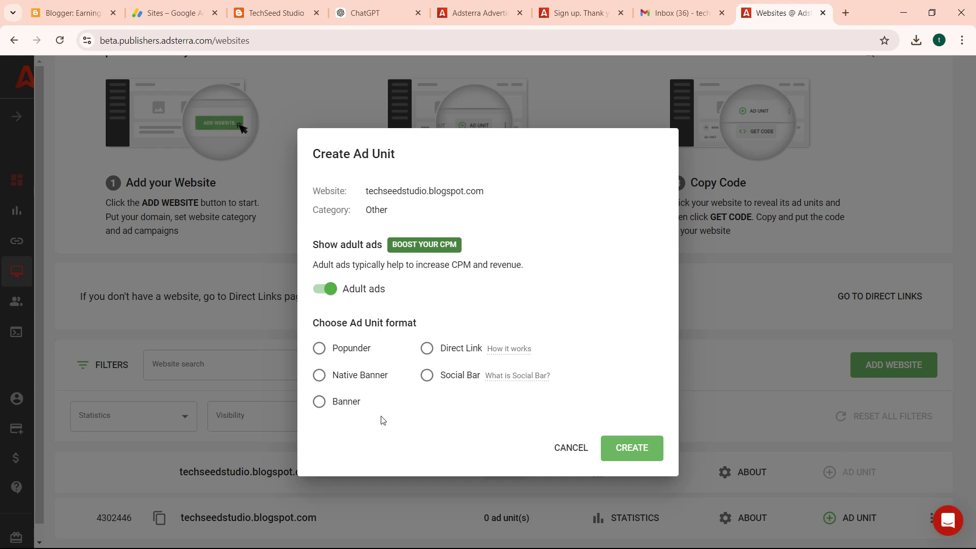
# Restart ad unit creation and make a Banner 300x250 unit with adult ads switched off.
pyautogui.click(571, 448)
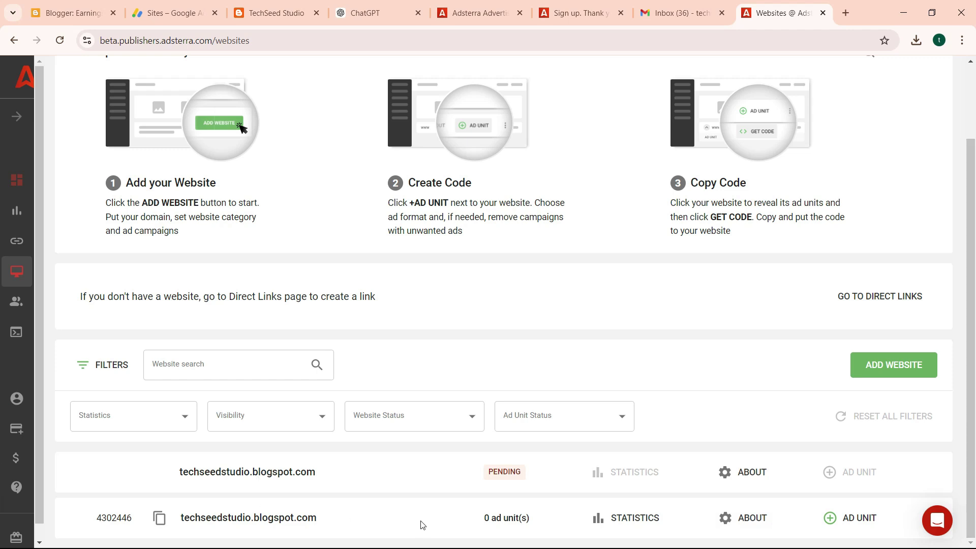
pyautogui.click(847, 510)
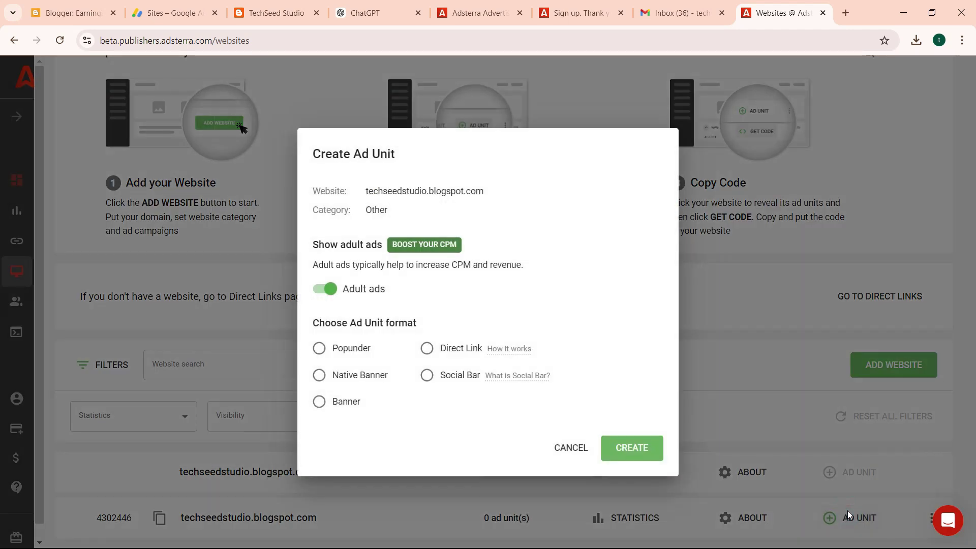
pyautogui.click(319, 402)
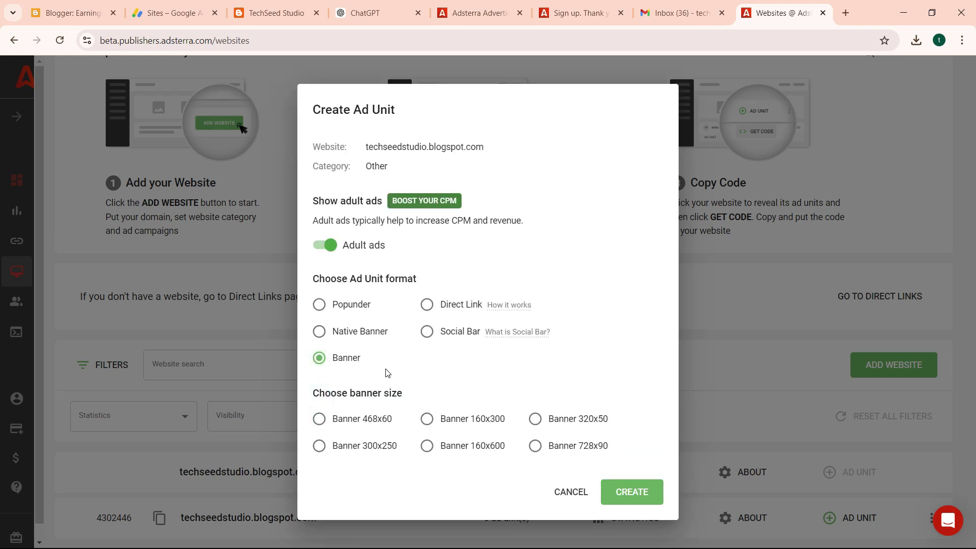
pyautogui.click(317, 244)
pyautogui.click(325, 450)
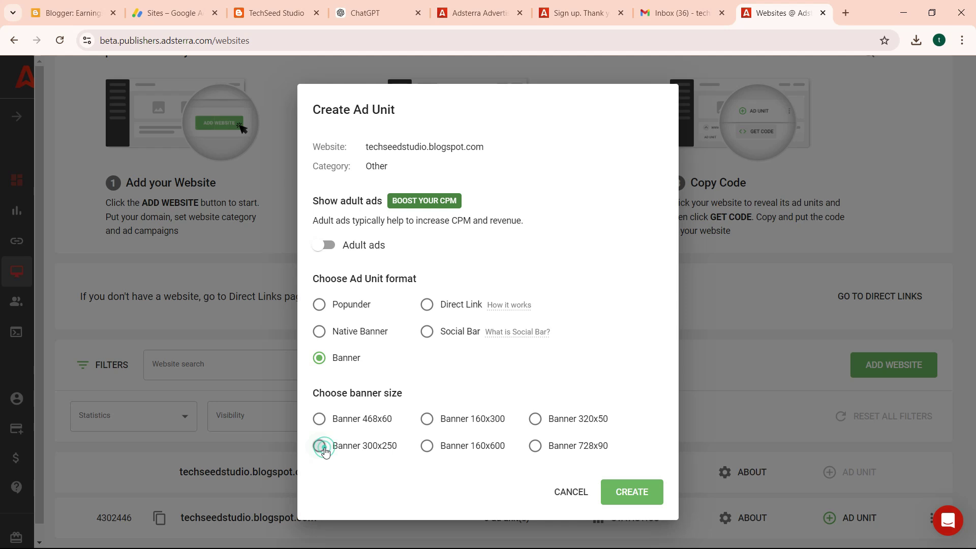
pyautogui.click(628, 496)
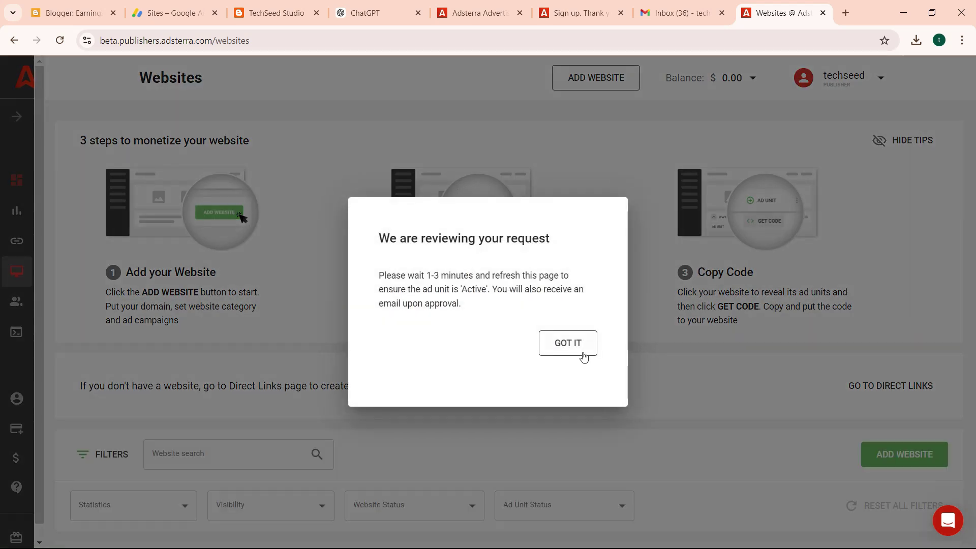
pyautogui.click(583, 346)
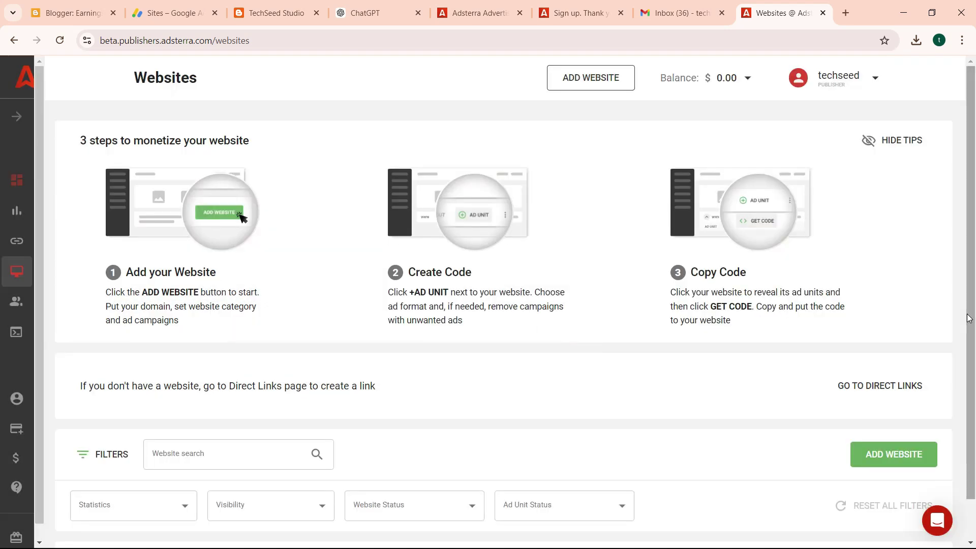
pyautogui.scroll(-1, 682, 516)
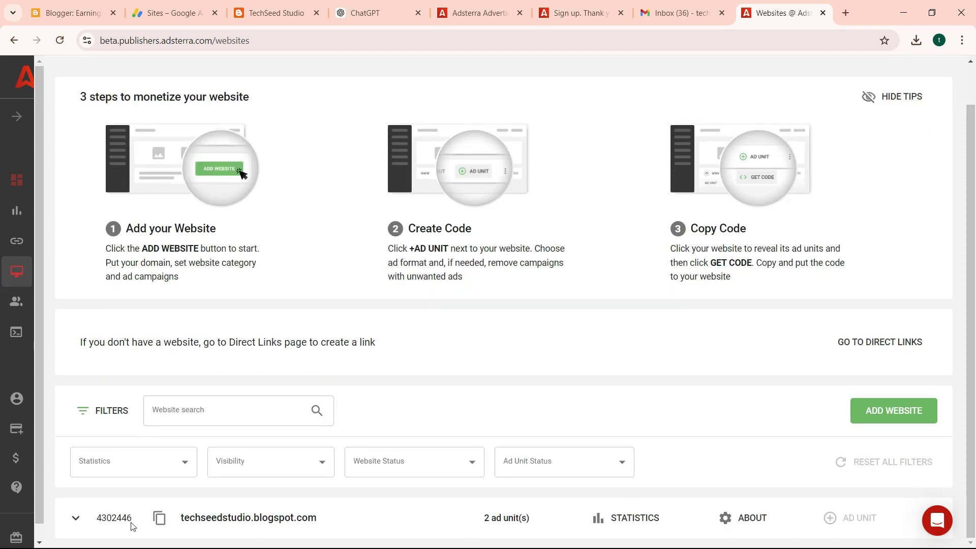
pyautogui.click(76, 517)
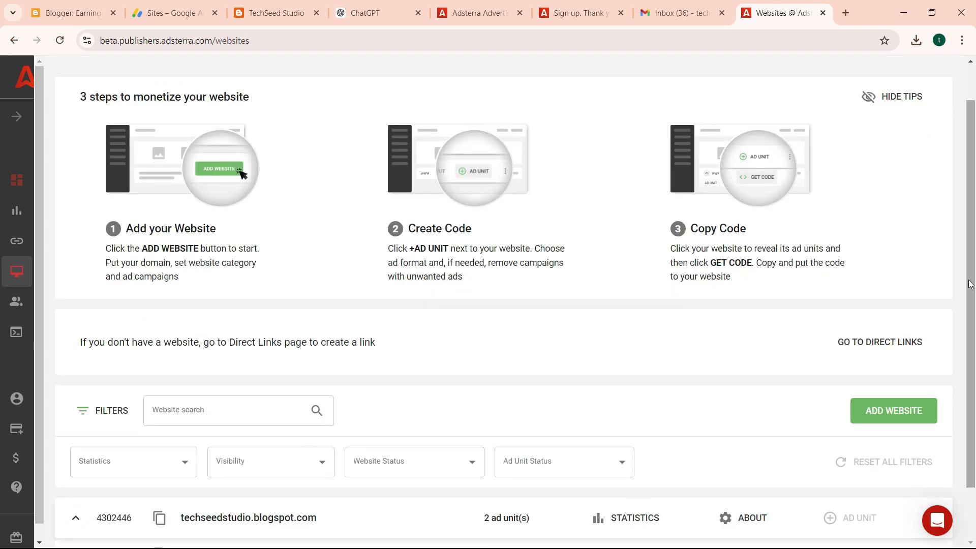
pyautogui.scroll(-1, 971, 282)
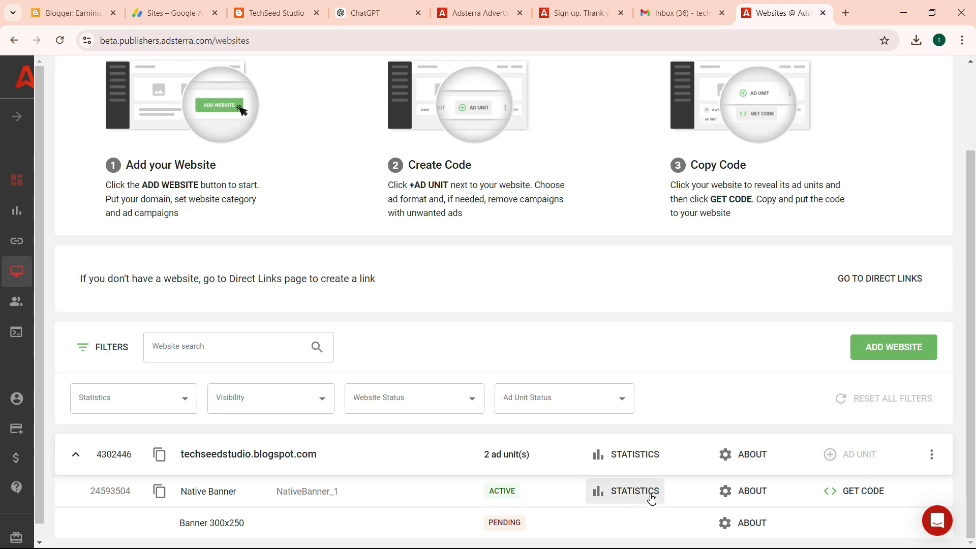
pyautogui.click(619, 502)
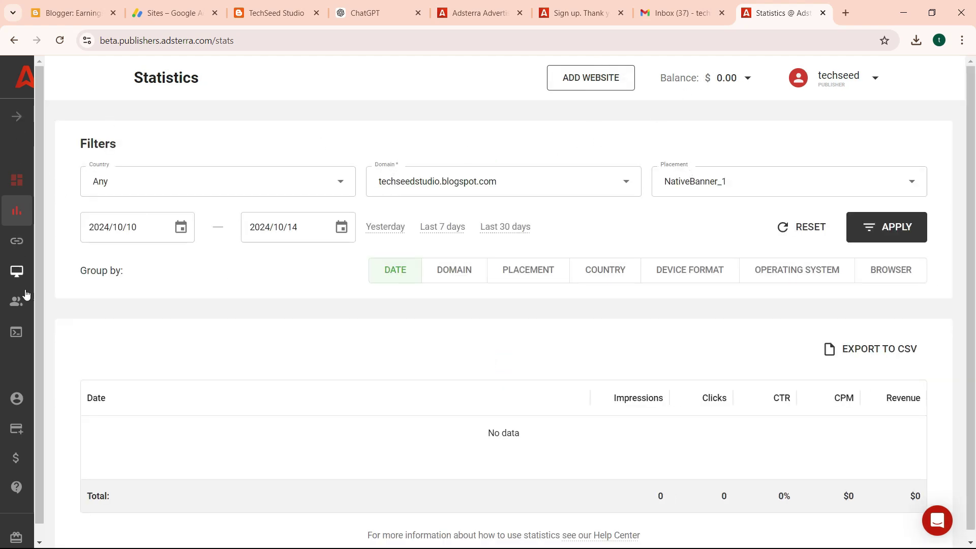
pyautogui.click(12, 240)
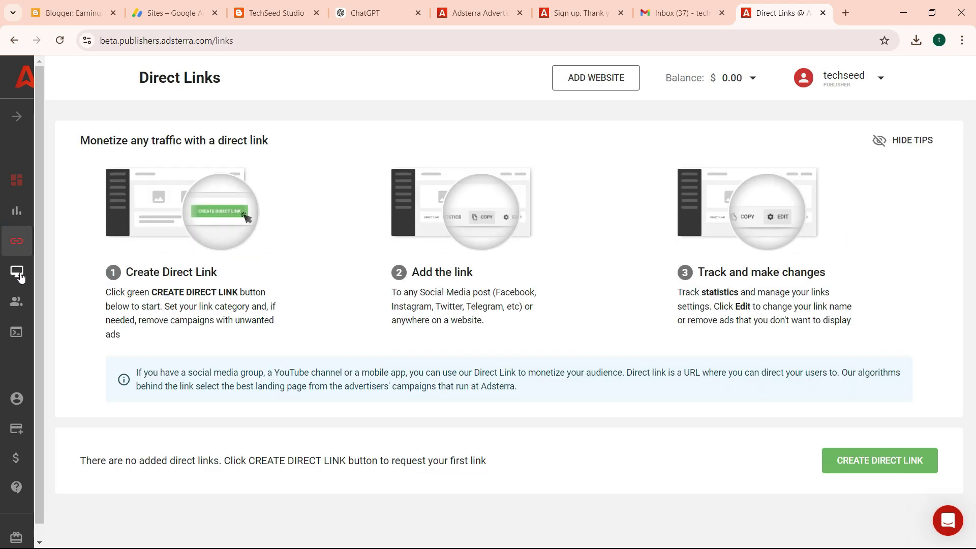
pyautogui.click(18, 274)
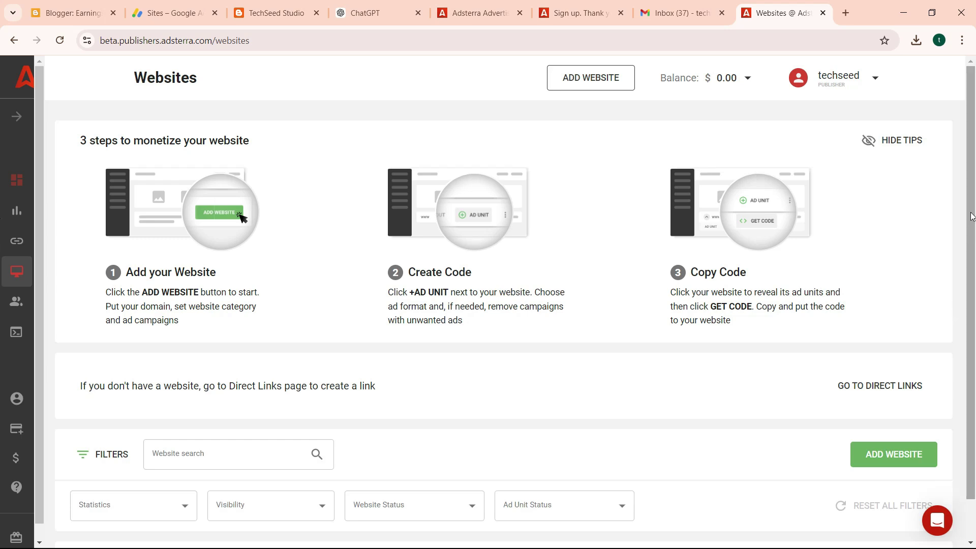
pyautogui.scroll(-1, 972, 216)
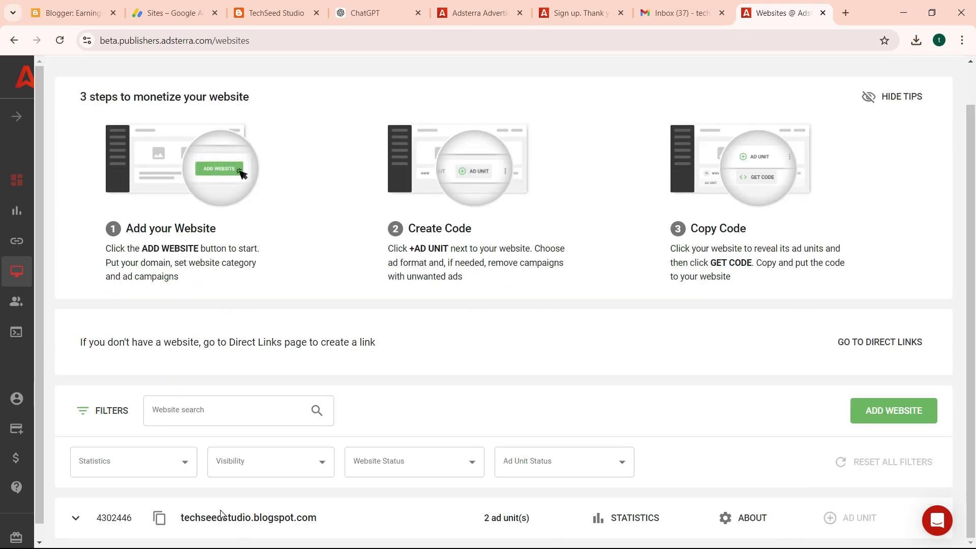
# Copy the Native Banner code for techseedstudio.blogspot.com, keeping the 4:1 widget layout.
pyautogui.click(76, 517)
pyautogui.scroll(-1, 973, 235)
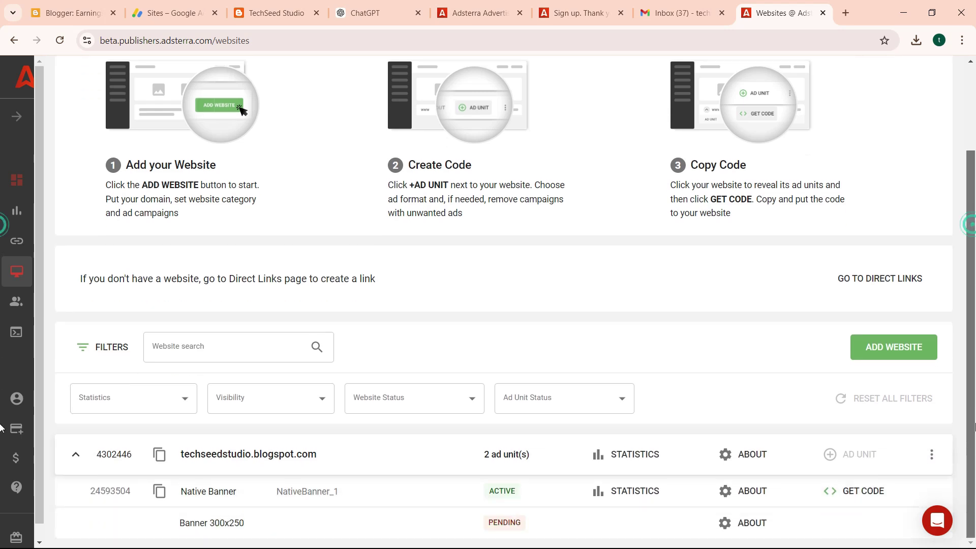
pyautogui.click(849, 493)
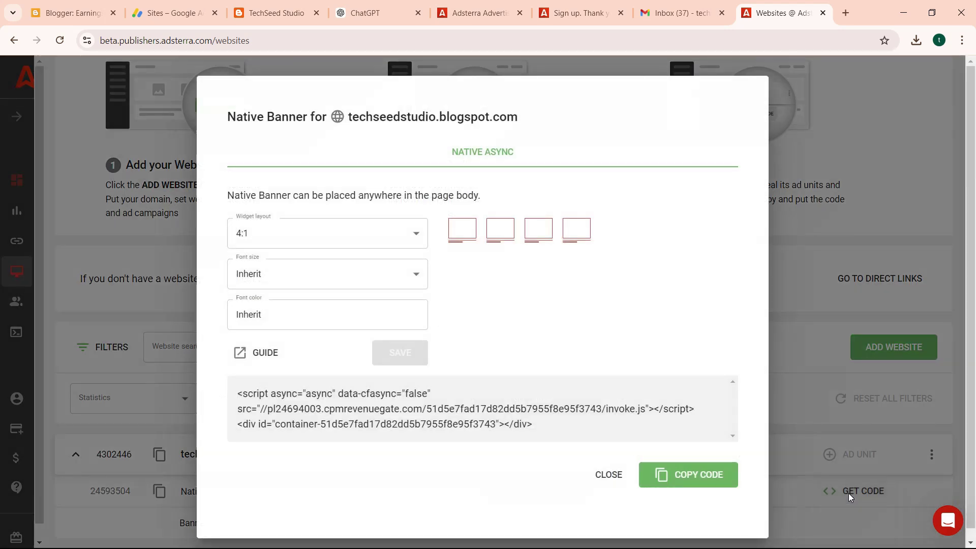
pyautogui.click(674, 475)
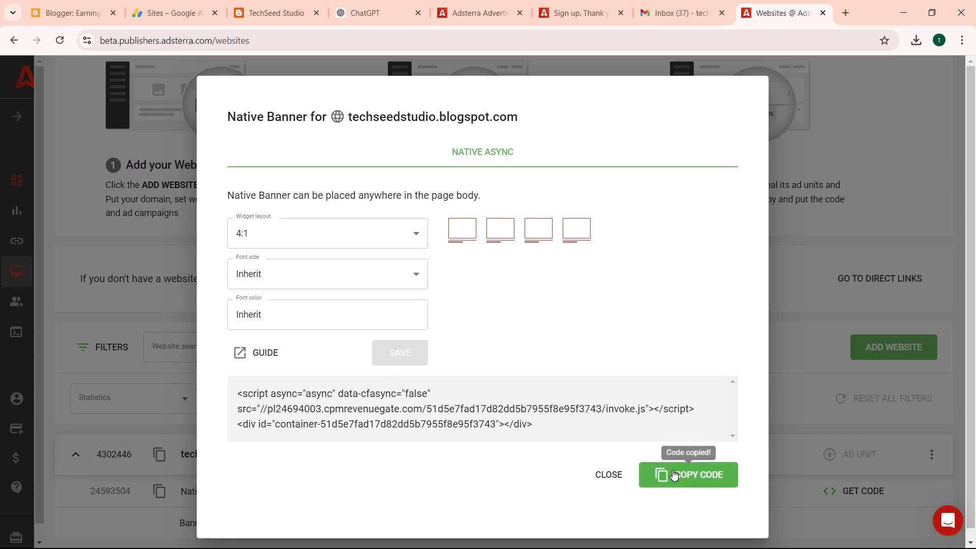
pyautogui.click(344, 235)
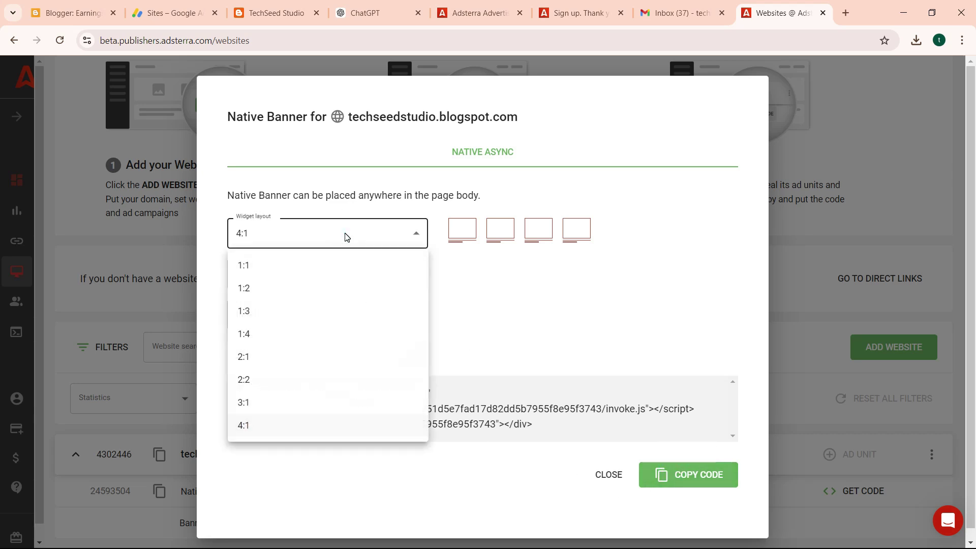
pyautogui.click(500, 338)
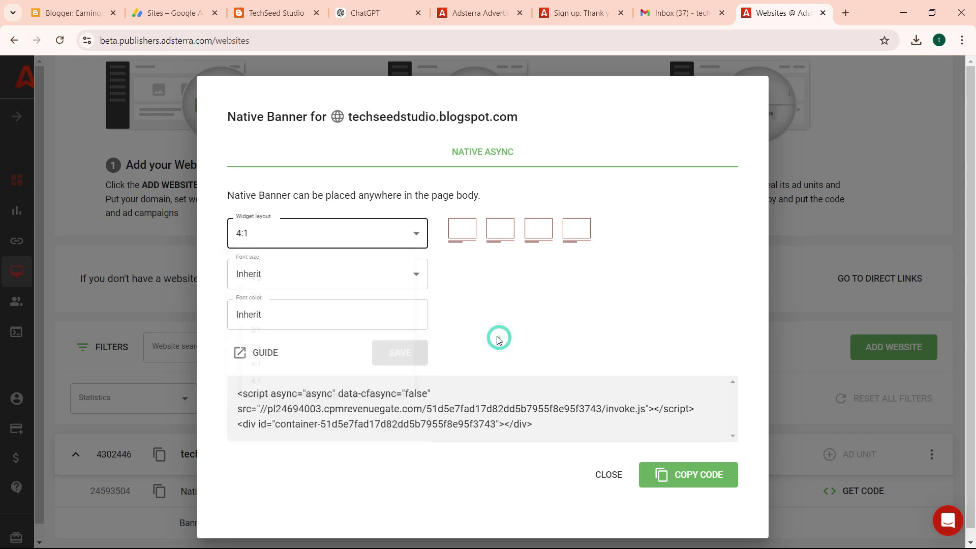
pyautogui.click(611, 479)
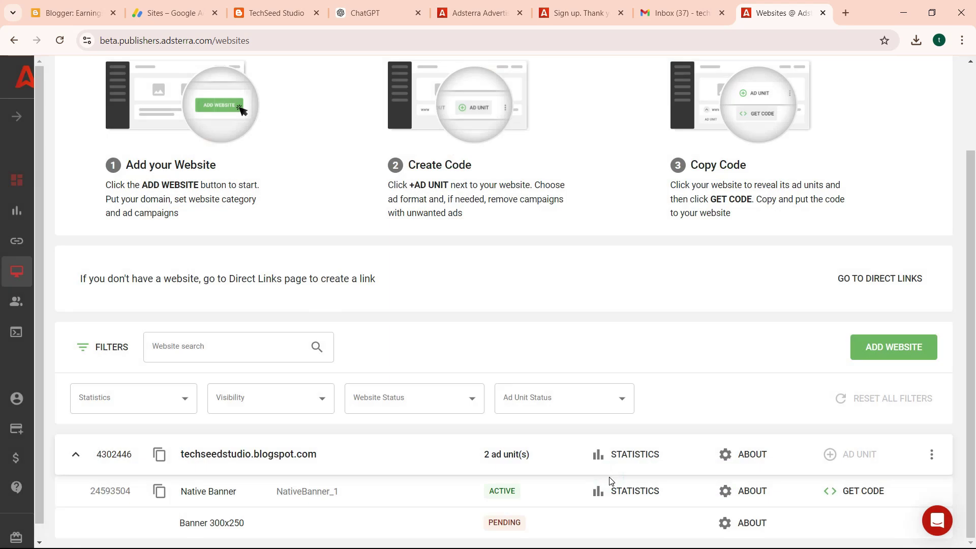
# Add an HTML/JavaScript gadget titled ADS to the sidebar, holding the pasted Adsterra code.
pyautogui.click(72, 16)
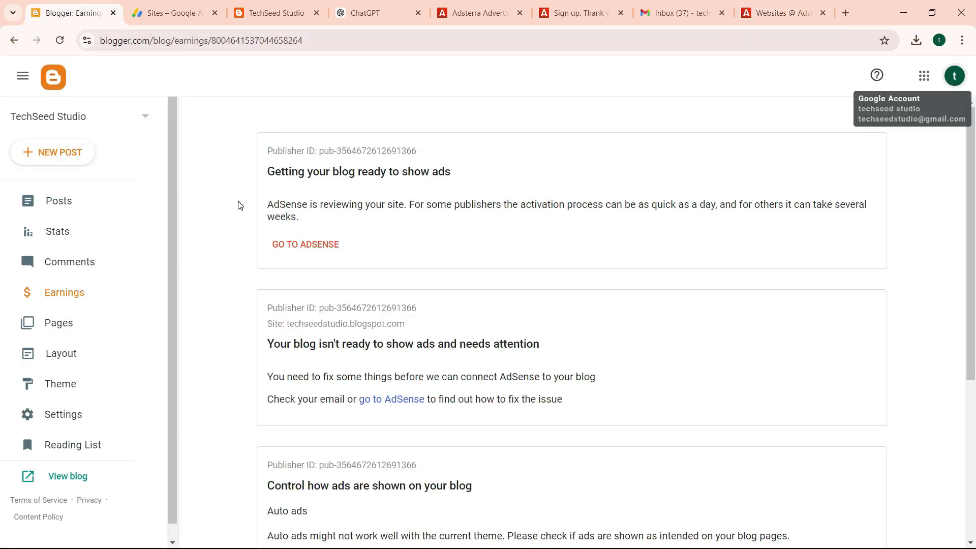
pyautogui.click(55, 203)
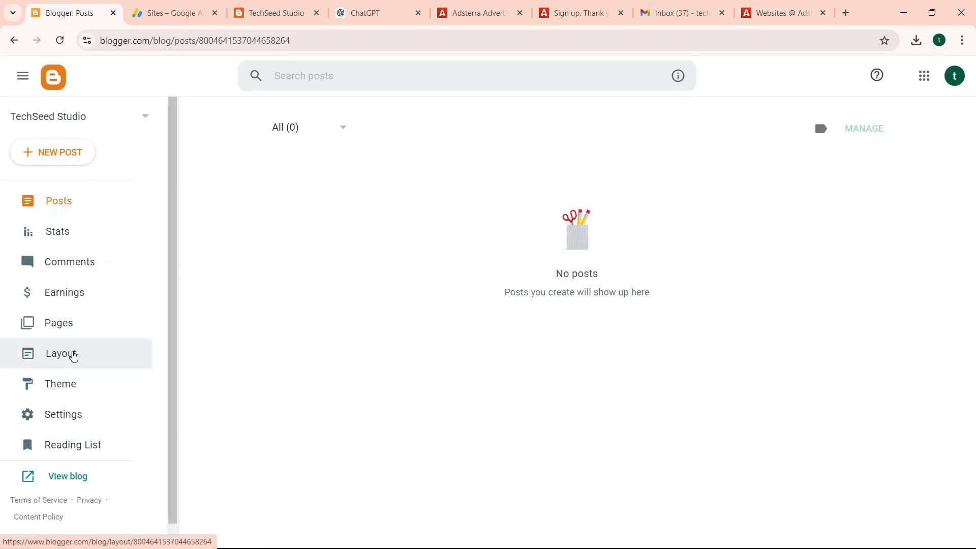
pyautogui.click(73, 355)
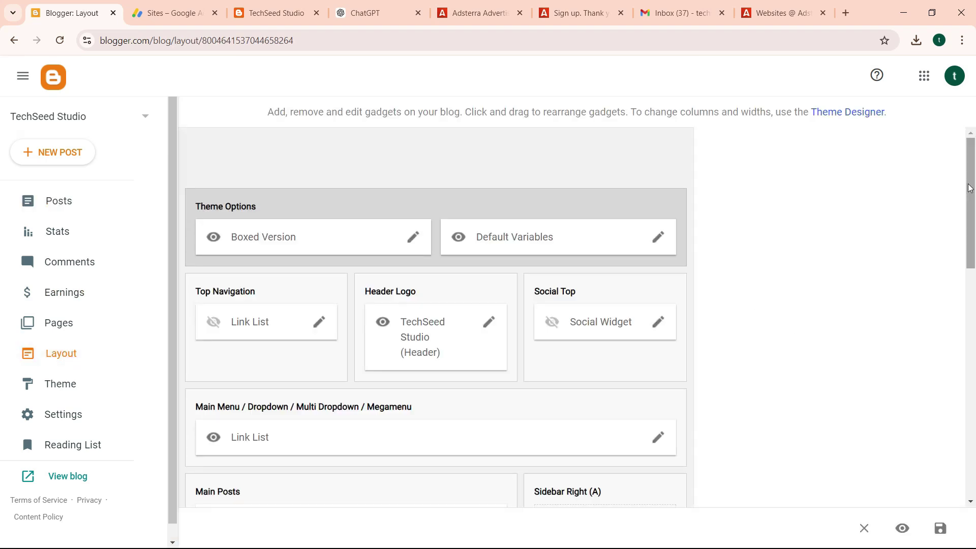
pyautogui.moveTo(970, 187); pyautogui.dragTo(974, 285)
pyautogui.click(588, 235)
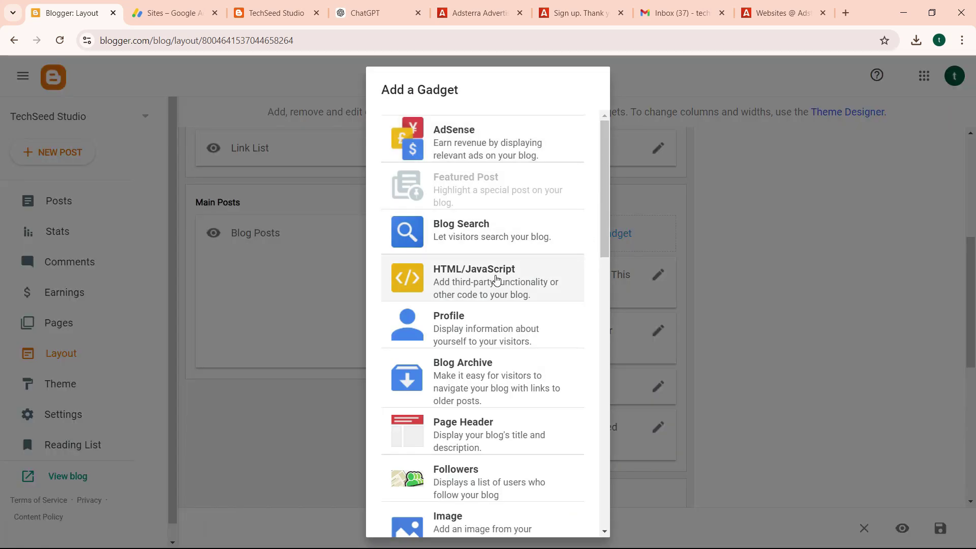
pyautogui.click(496, 280)
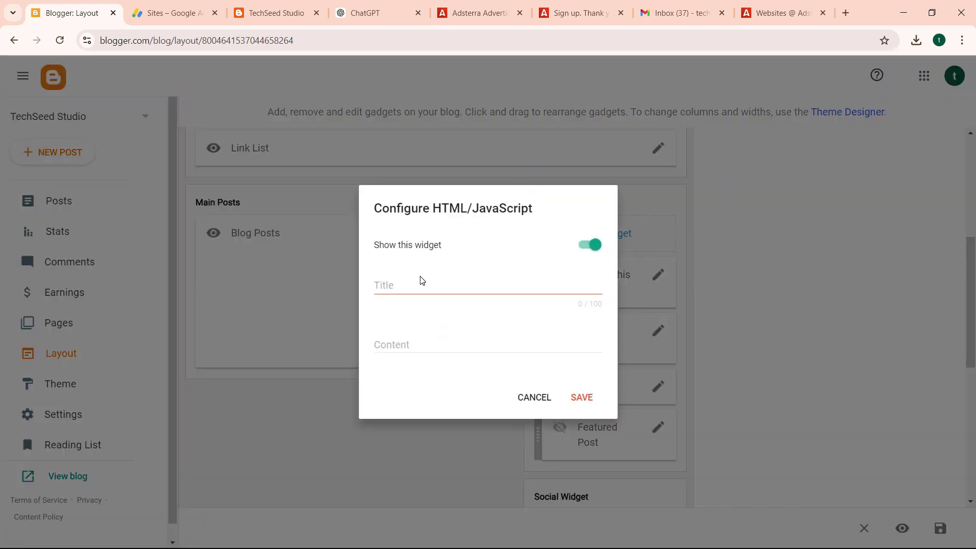
pyautogui.click(420, 281)
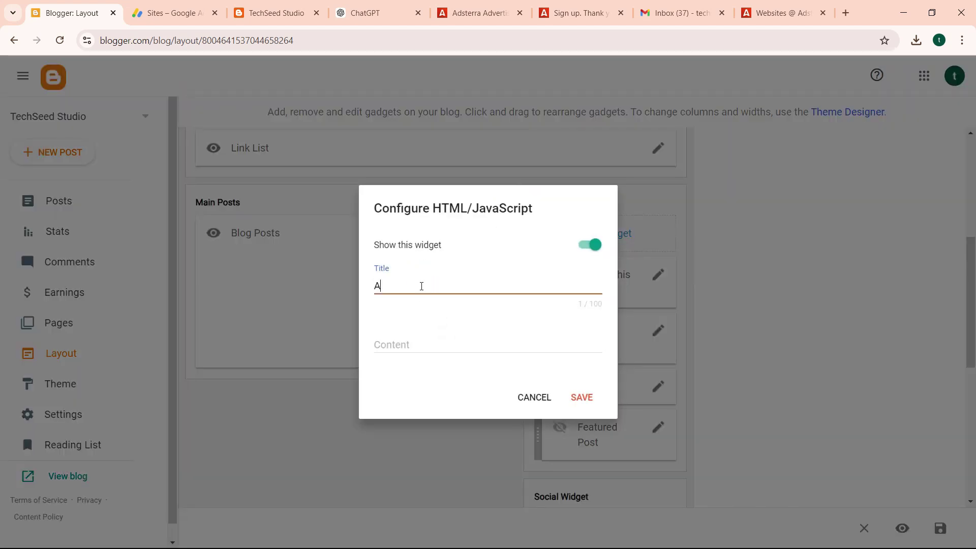
pyautogui.click(406, 339)
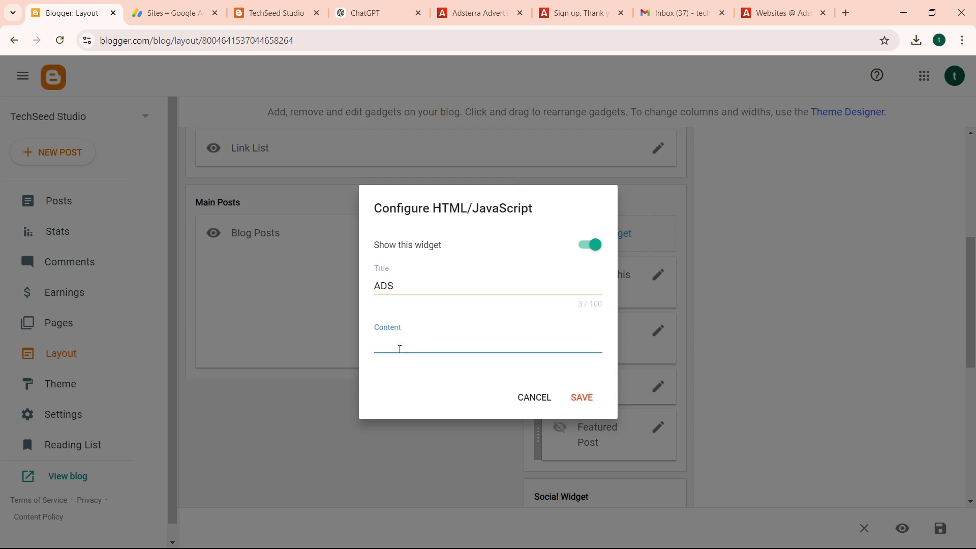
pyautogui.hotkey('ctrl', 'v')
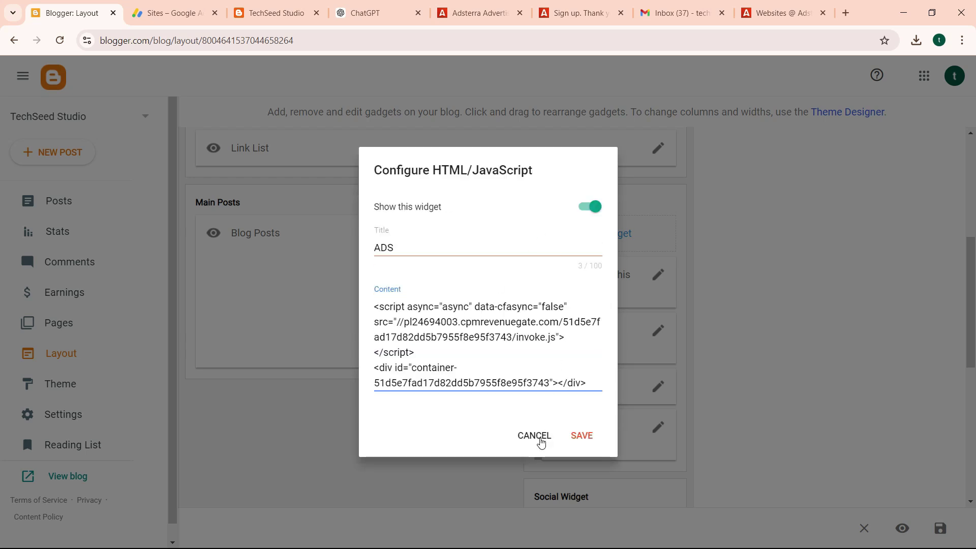
pyautogui.click(584, 441)
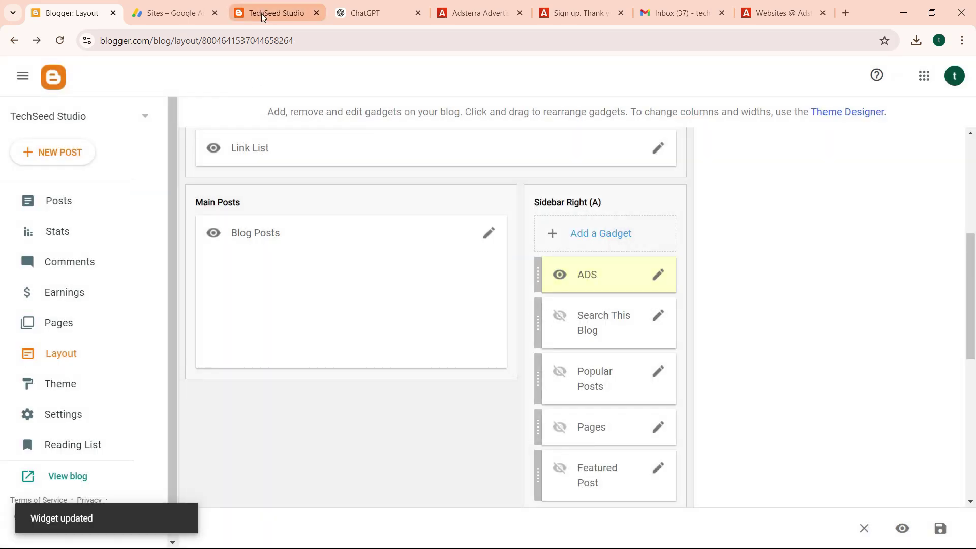
# Reload the live TechSeed Studio blog so the ADS sidebar shows four native banner ads.
pyautogui.click(277, 13)
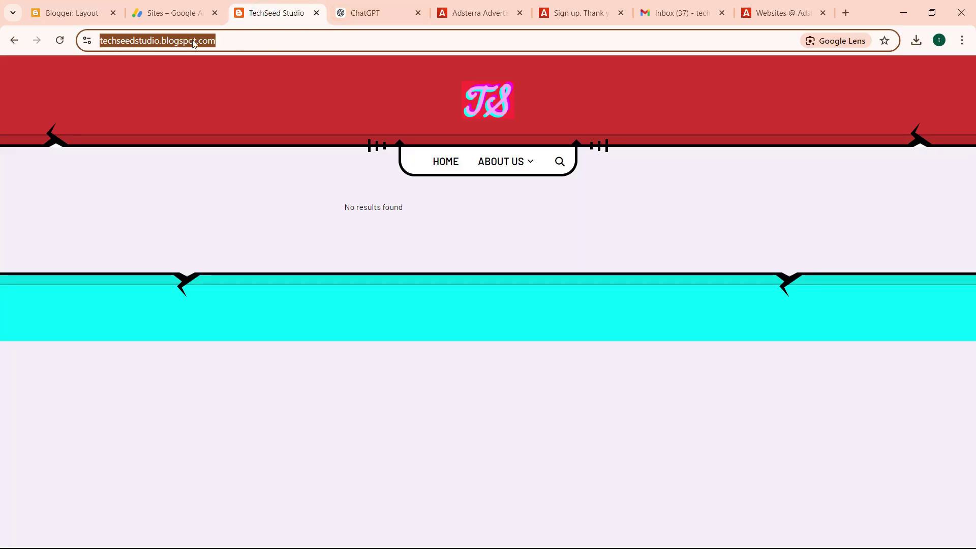
pyautogui.click(59, 40)
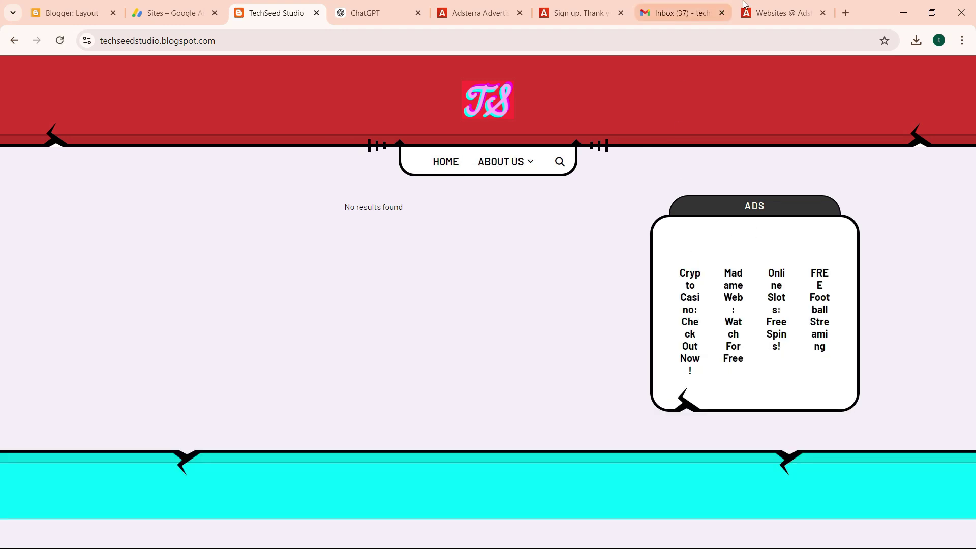
pyautogui.click(779, 14)
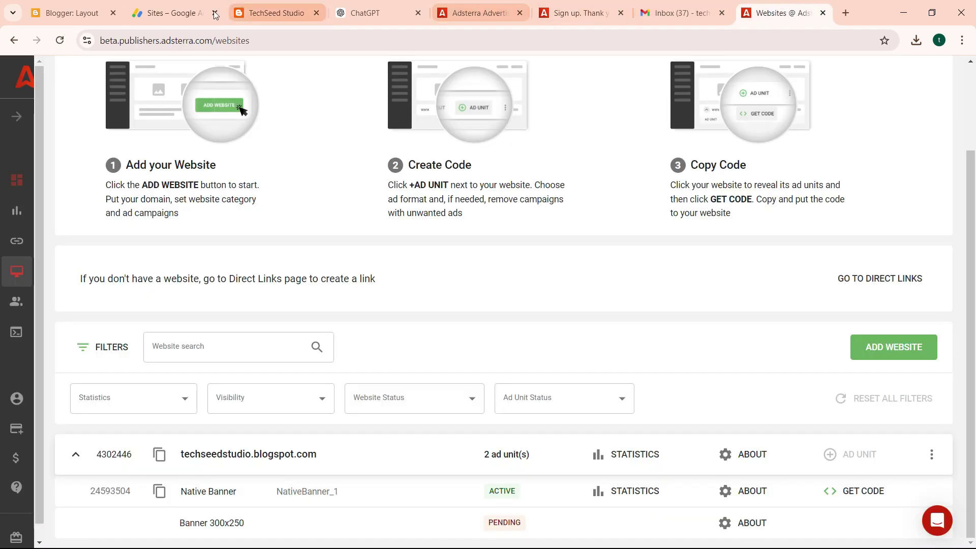
pyautogui.click(270, 15)
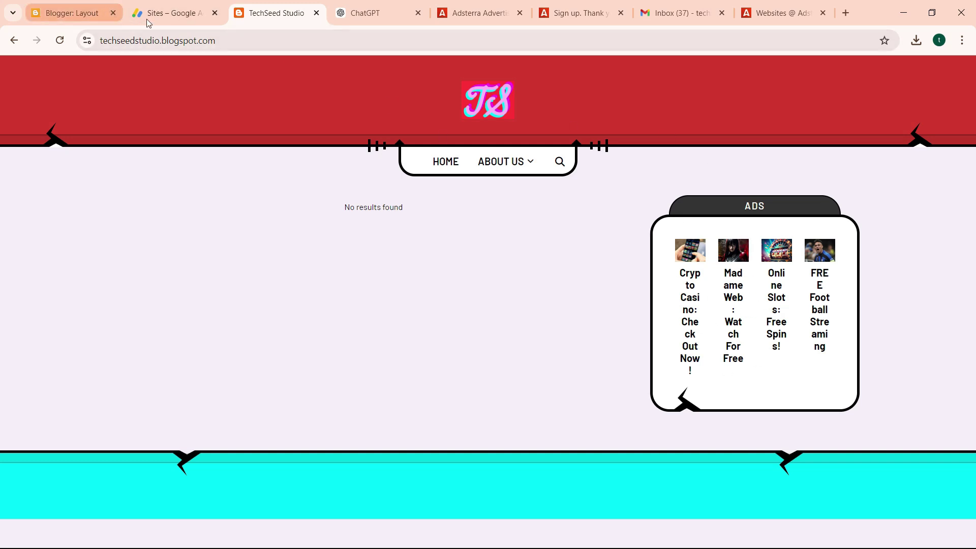
# Check the still-empty Native Banner statistics, then view the Payments page with its payment rules.
pyautogui.click(762, 15)
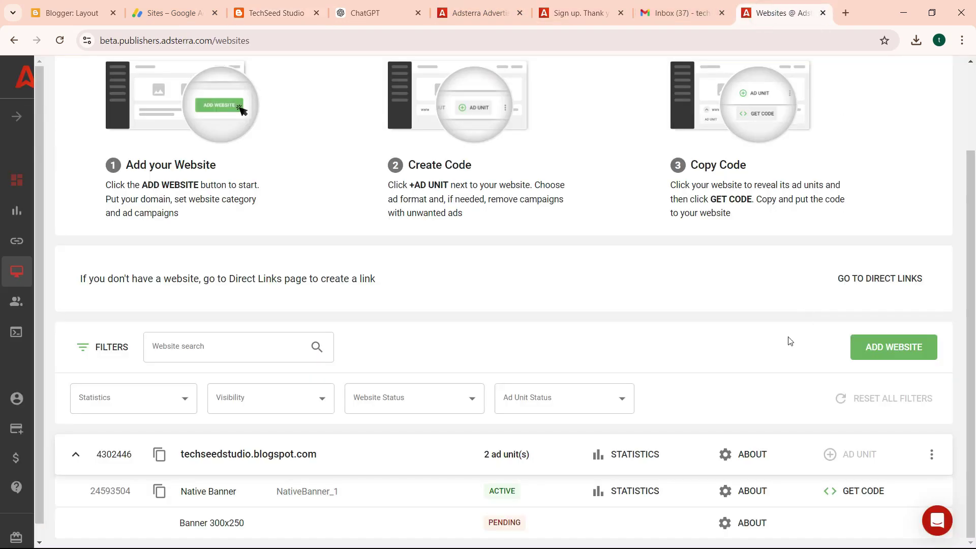
pyautogui.click(612, 492)
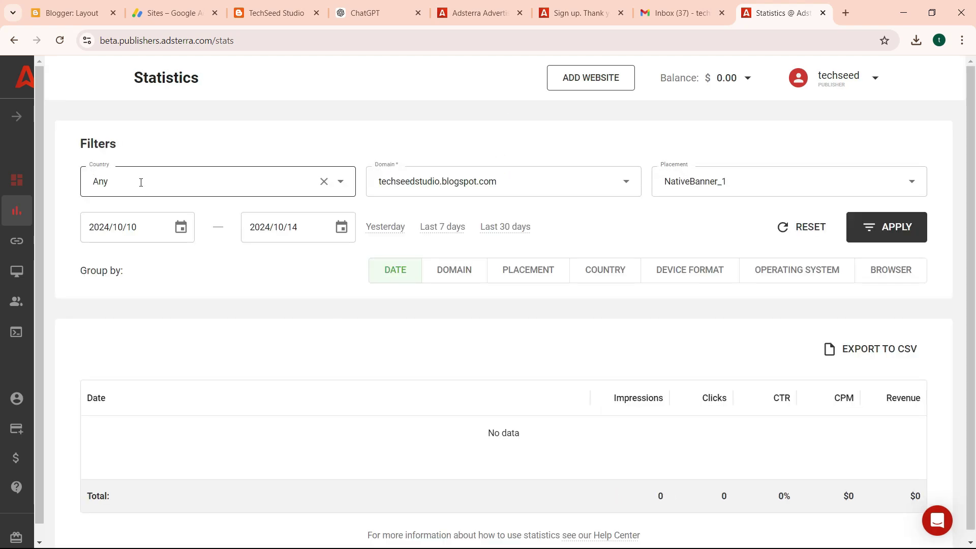
pyautogui.click(61, 40)
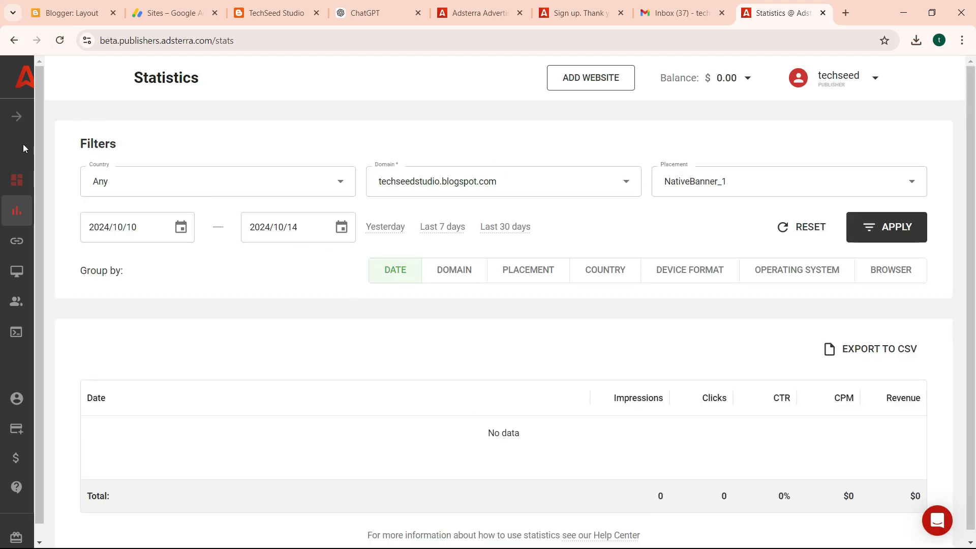
pyautogui.click(16, 455)
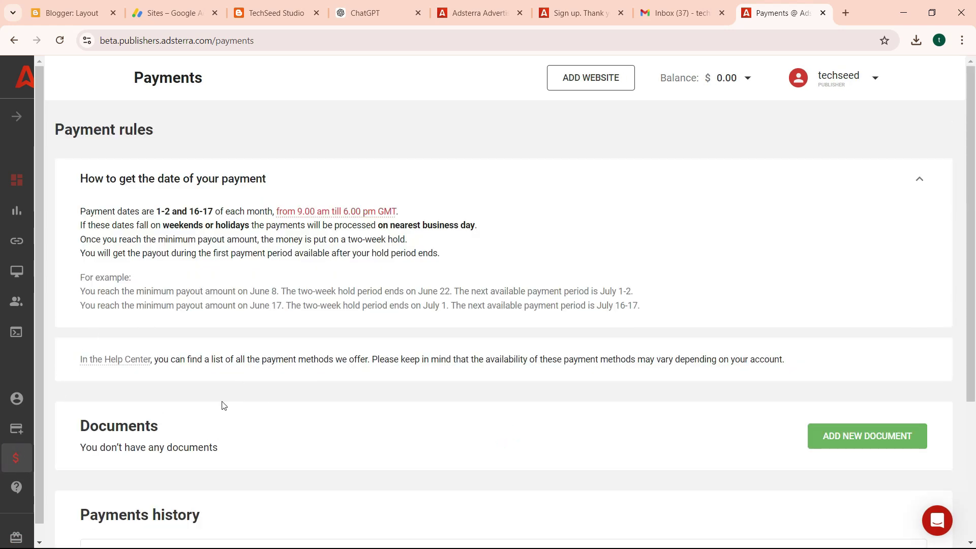